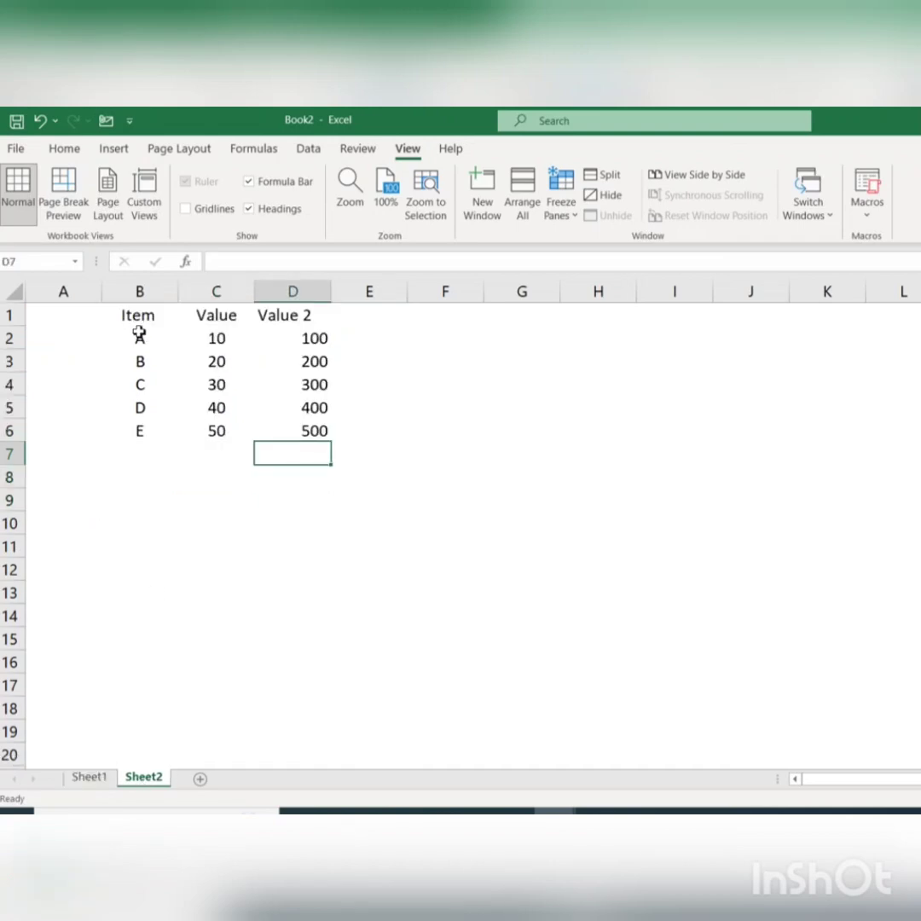
Step: Examine the Item, Value and Value 2 columns of the source table on Sheet2
click(138, 336)
click(140, 292)
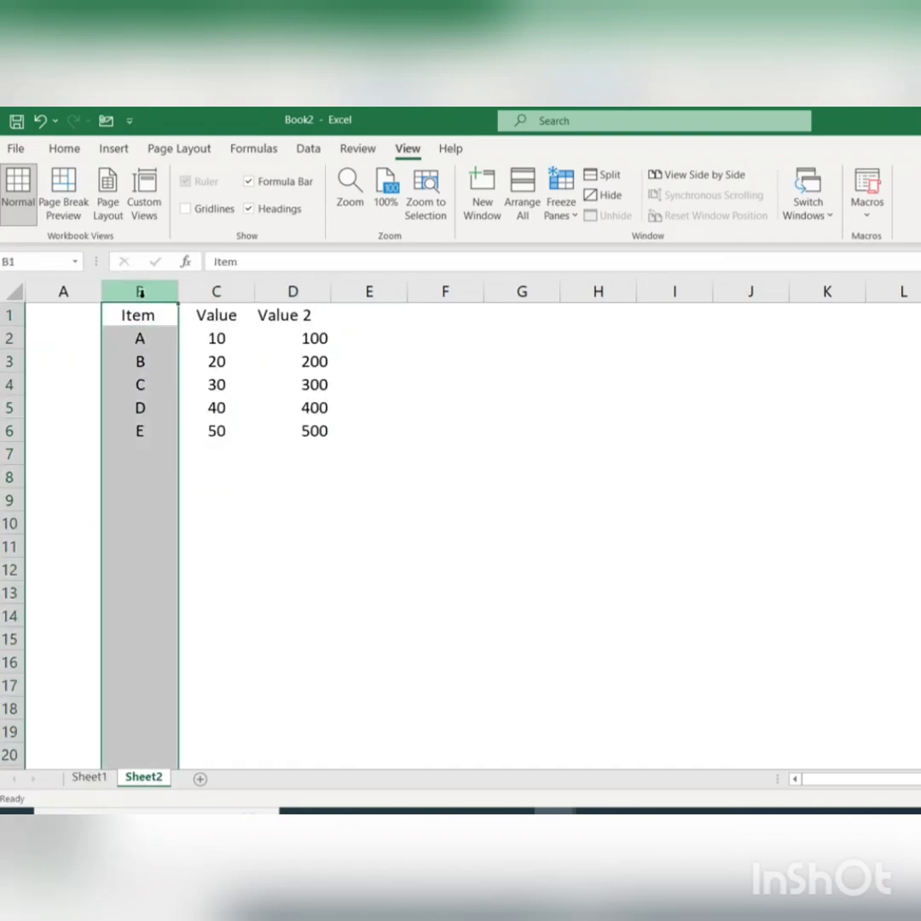
click(218, 291)
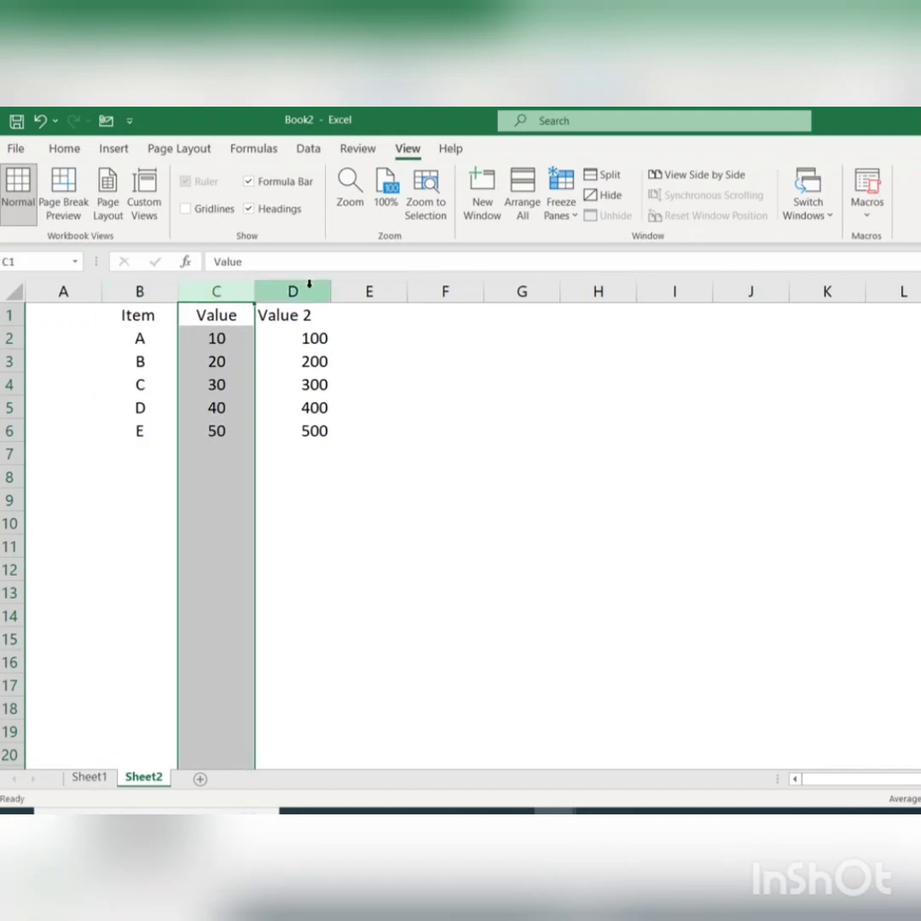
click(308, 283)
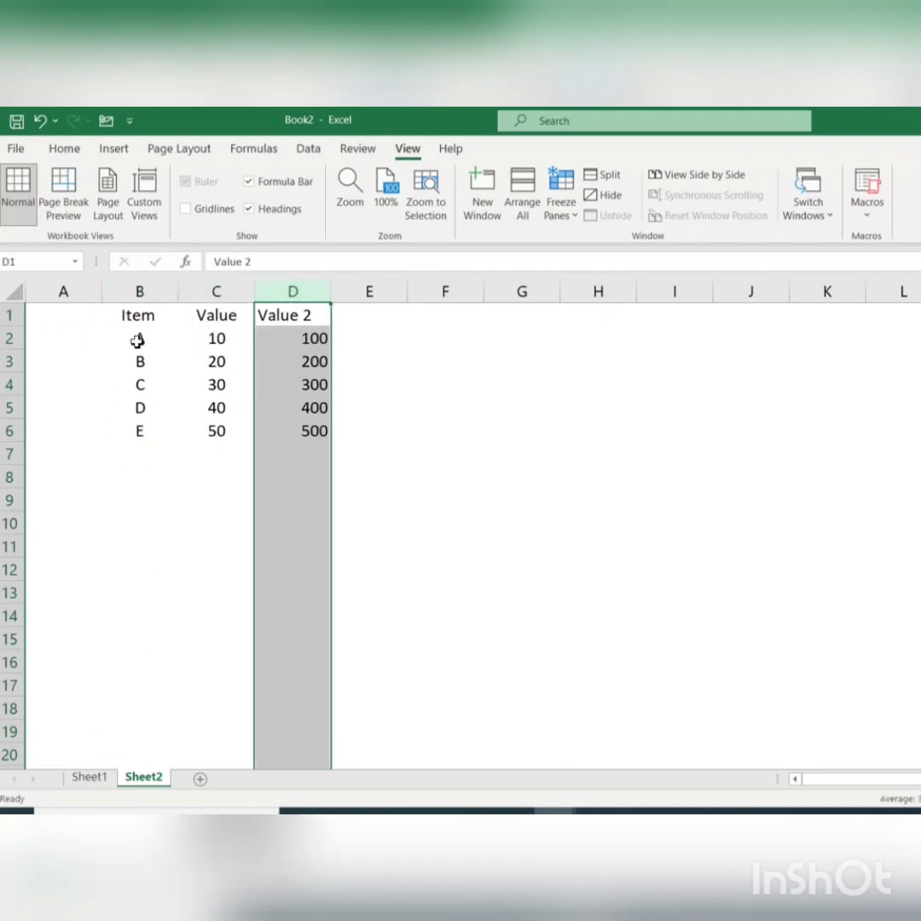
click(138, 339)
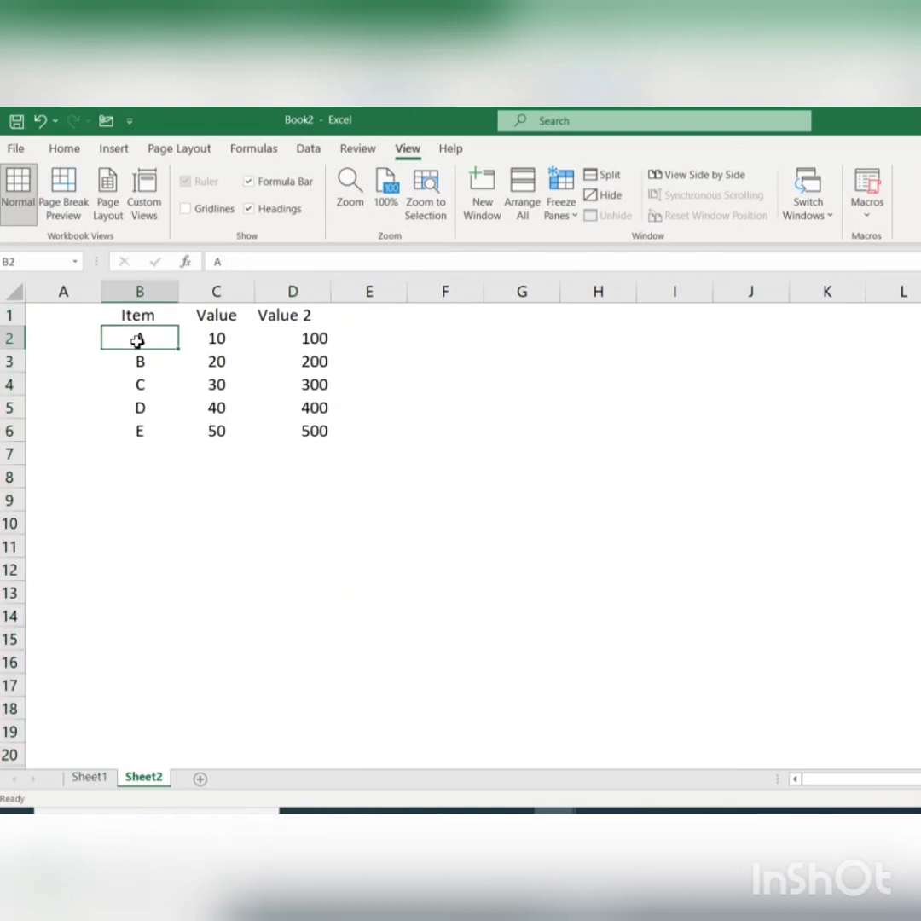
Step: Start a VLOOKUP formula in cell C3 of Sheet1 with B3 as the lookup value
click(89, 778)
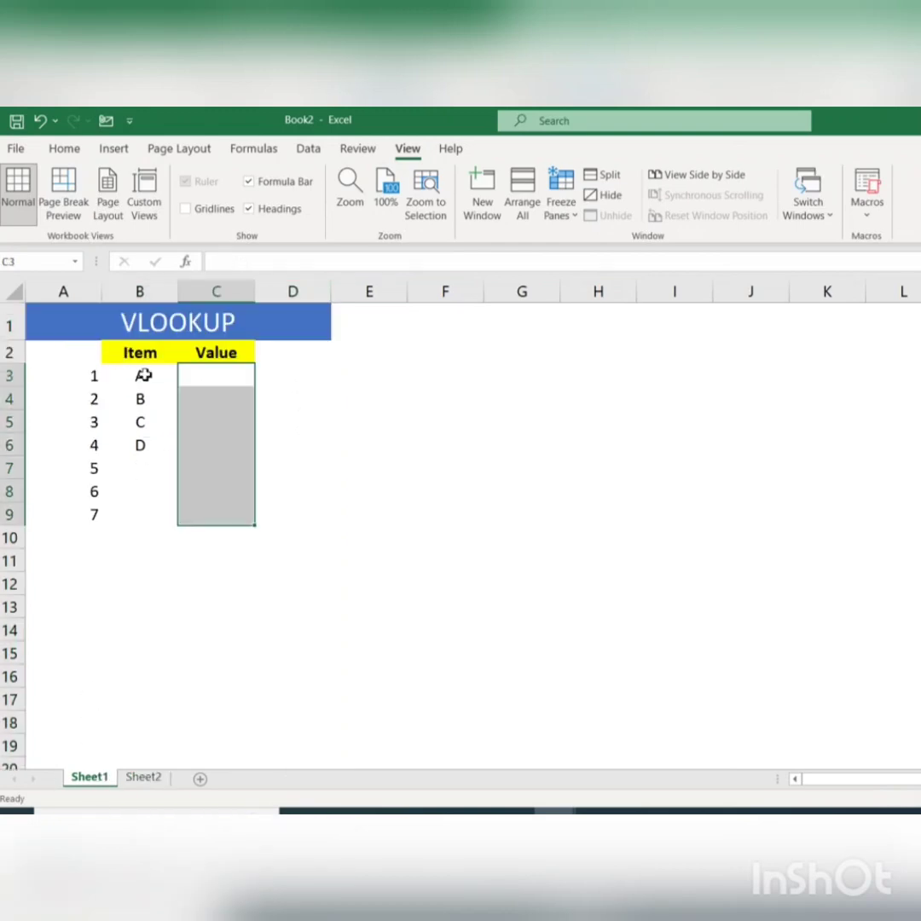
click(148, 376)
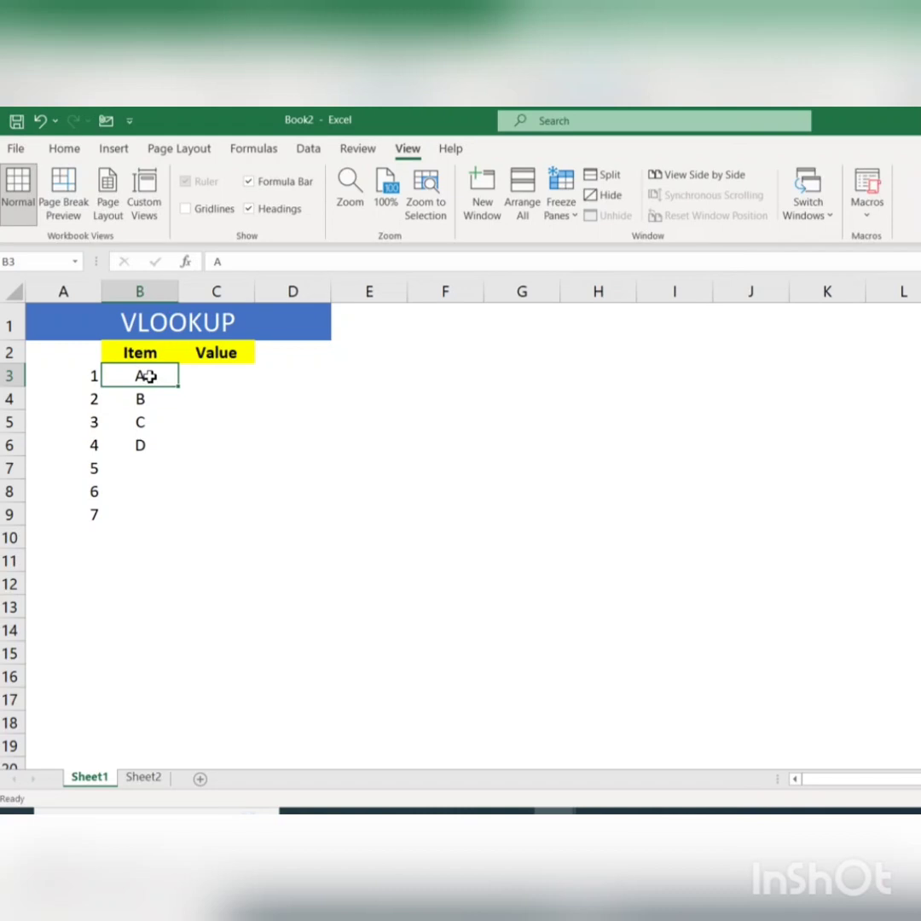
click(222, 380)
text(=)
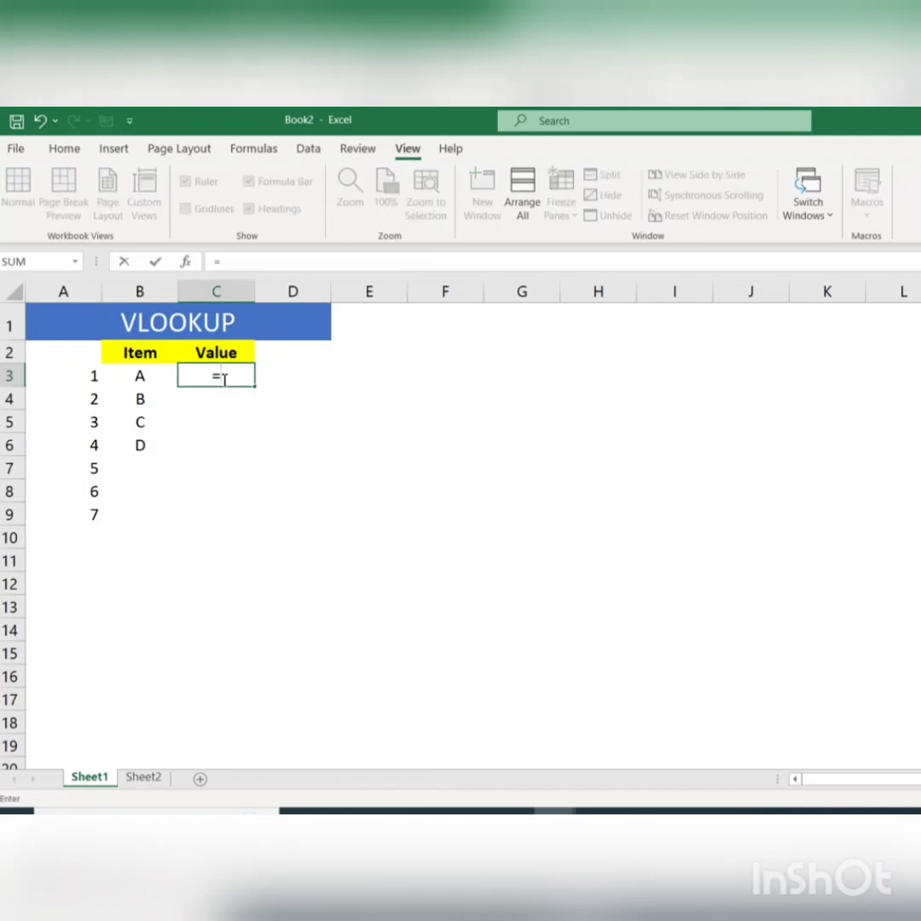
text(vlo)
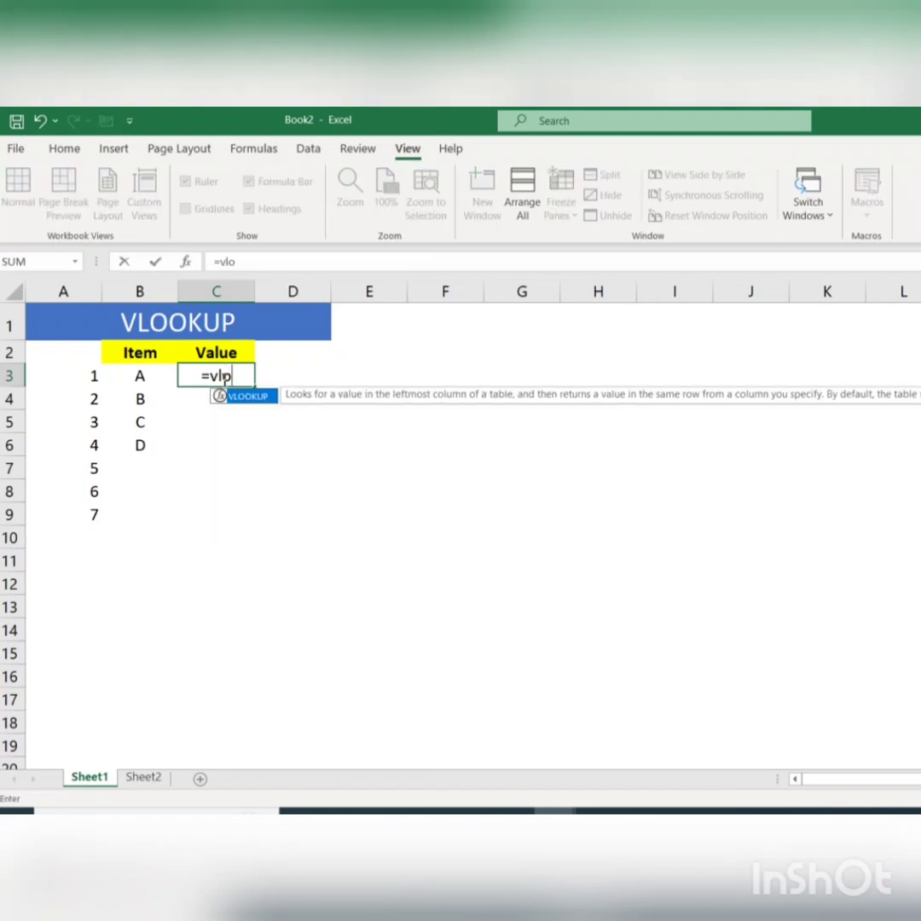
key(Tab)
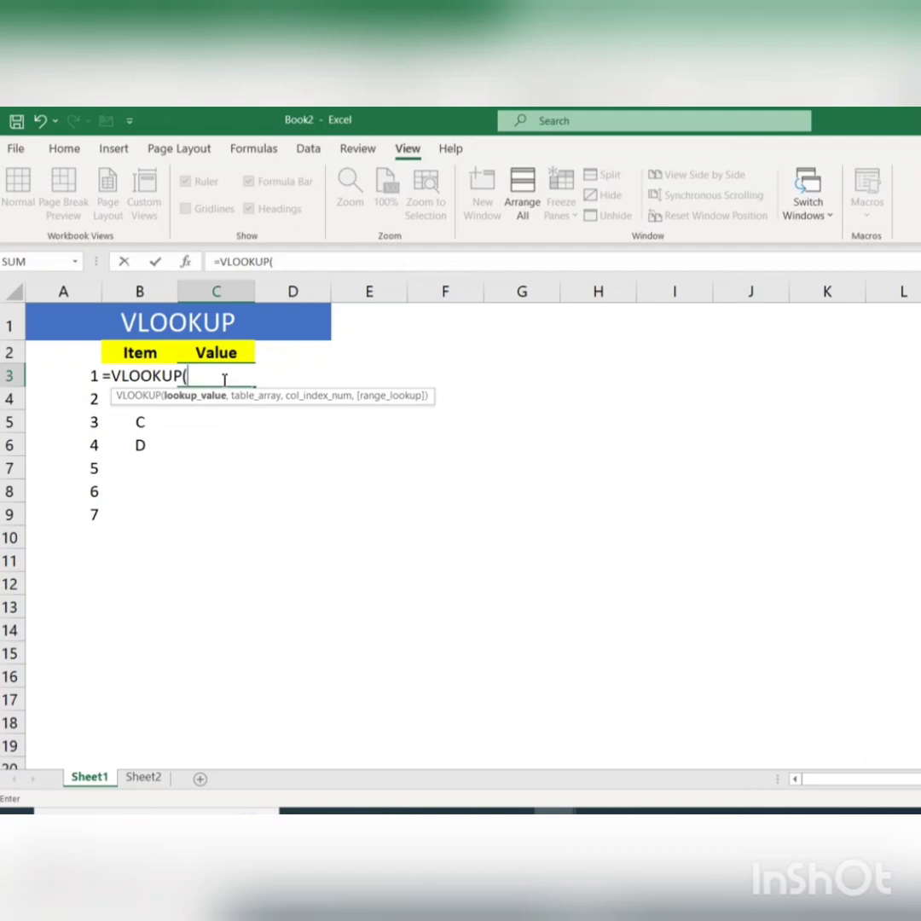
key(Left)
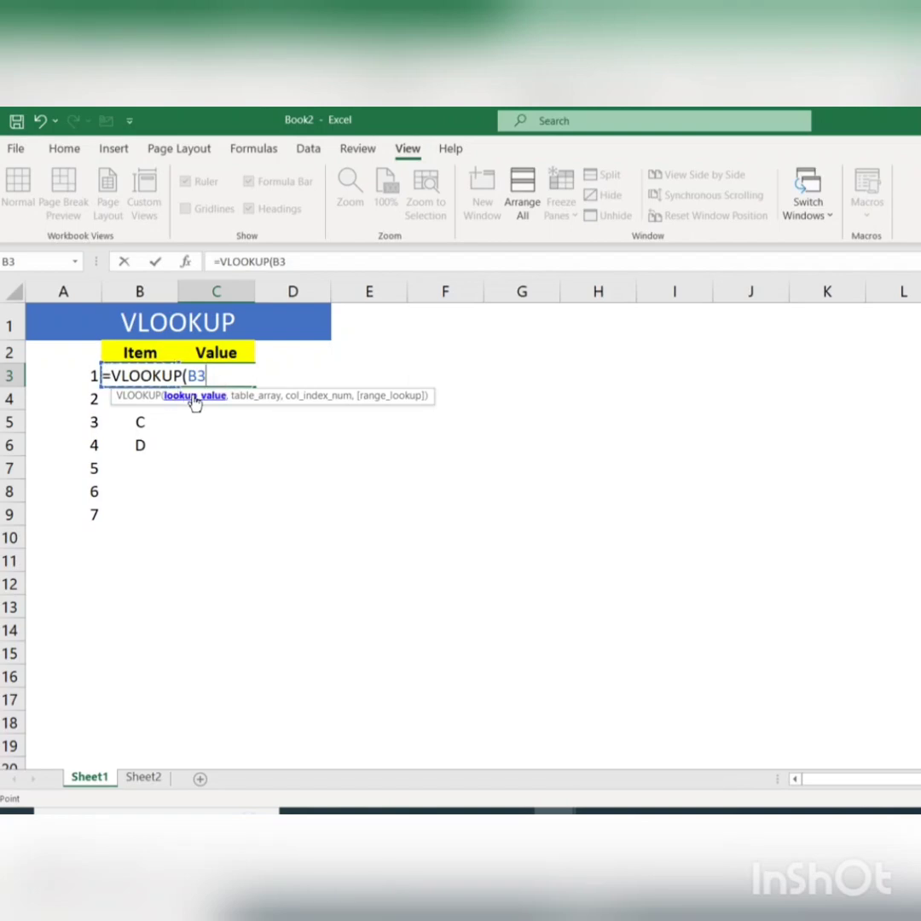
Step: Set the VLOOKUP table array to Sheet2 range B2:D6 as an absolute reference ($B$2:$D$6)
text(,)
click(145, 778)
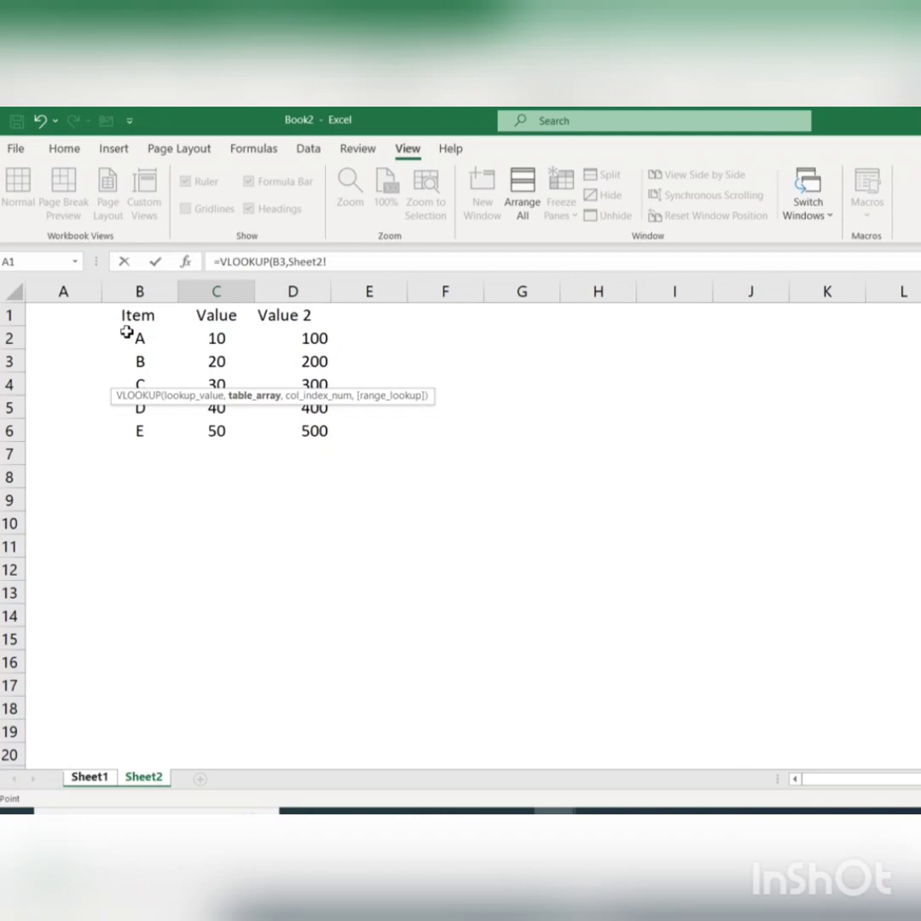
drag(126, 332, 315, 432)
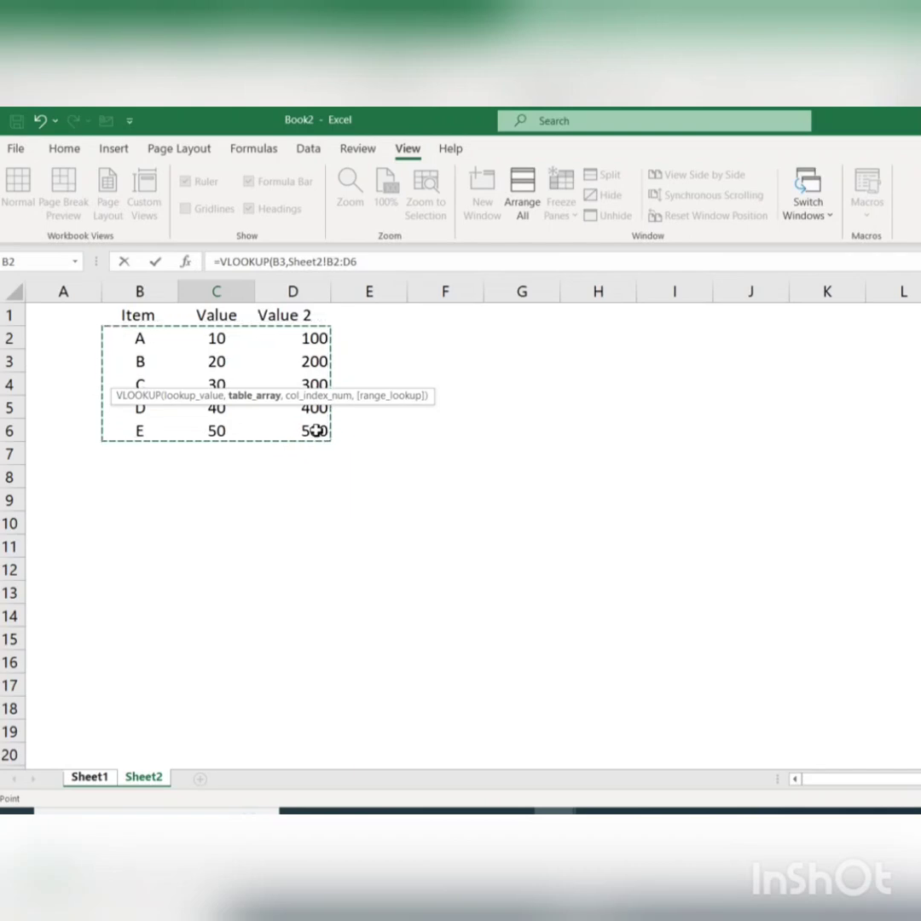
key(F4)
Step: Complete the VLOOKUP formula with column index 2 and FALSE for an exact match
text(,2)
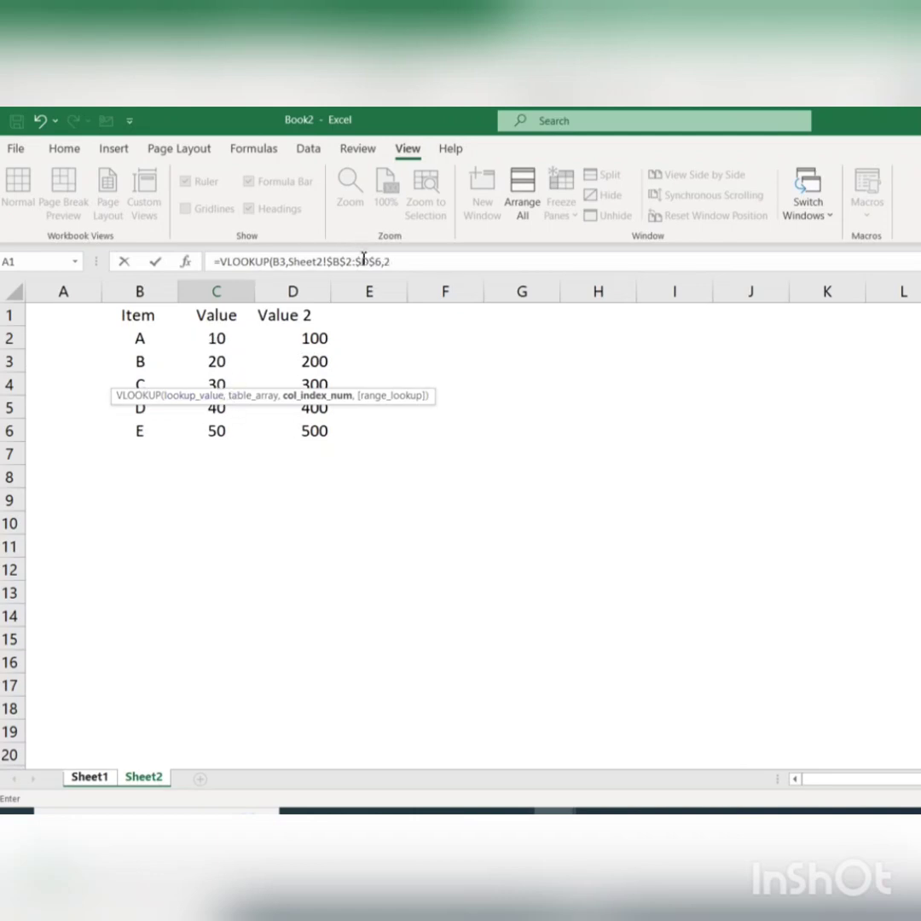
text(,)
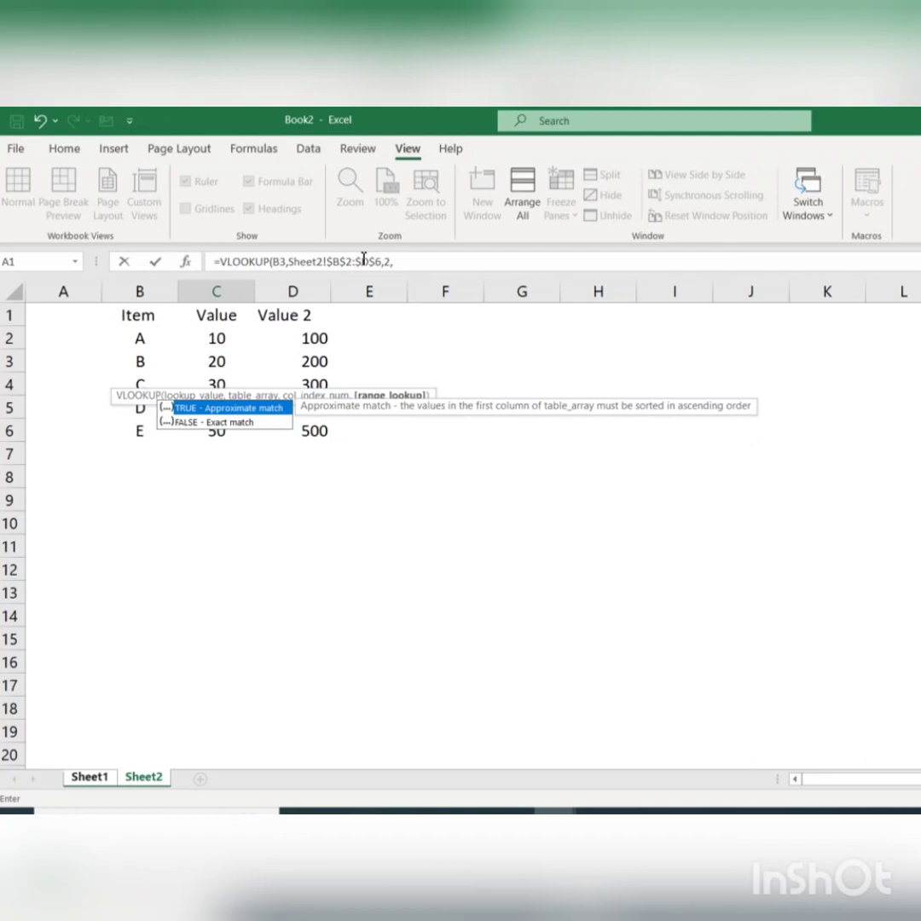
key(Down)
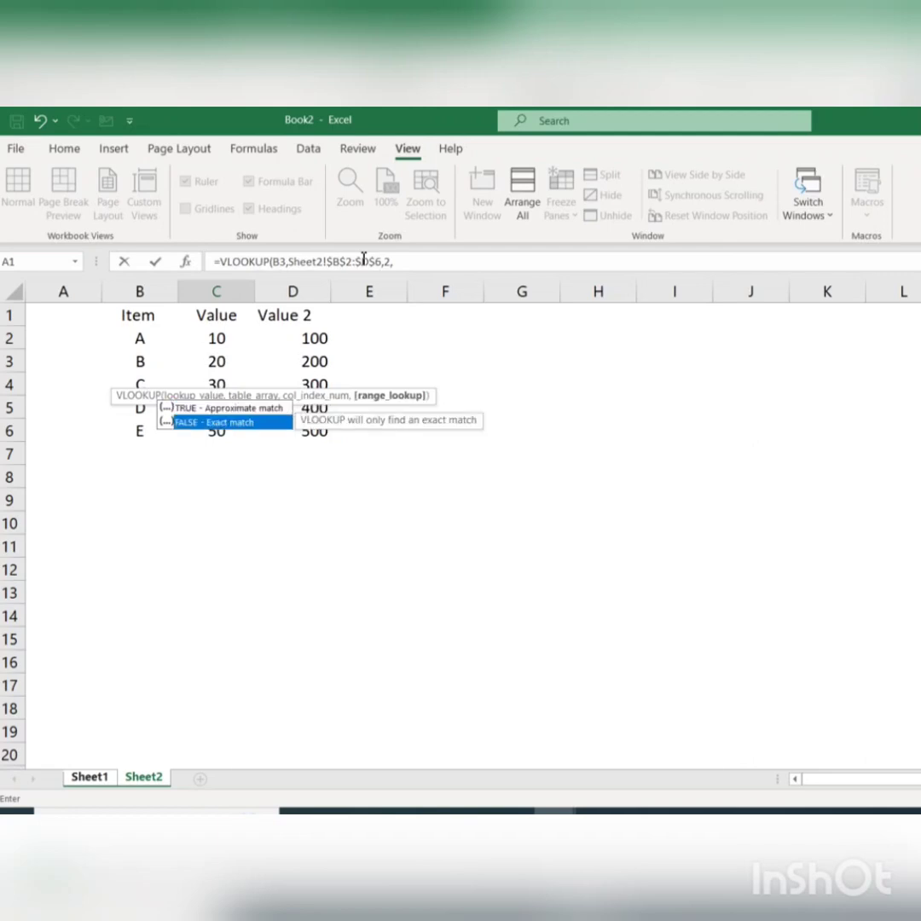
key(Tab)
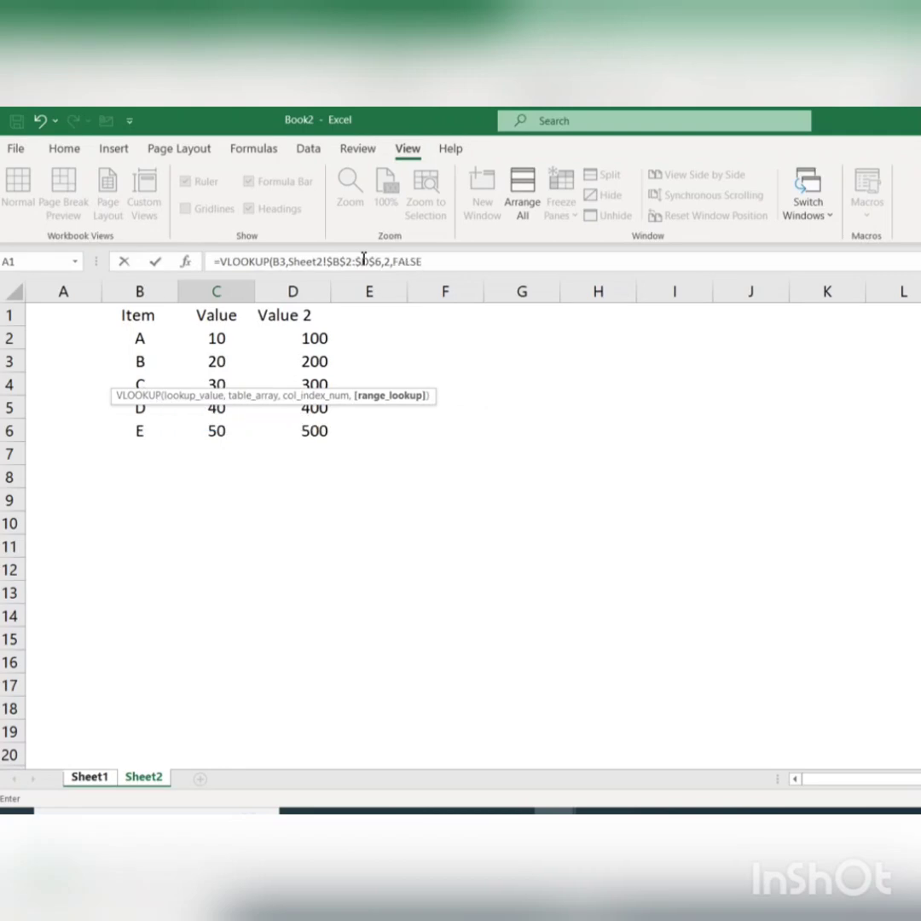
text())
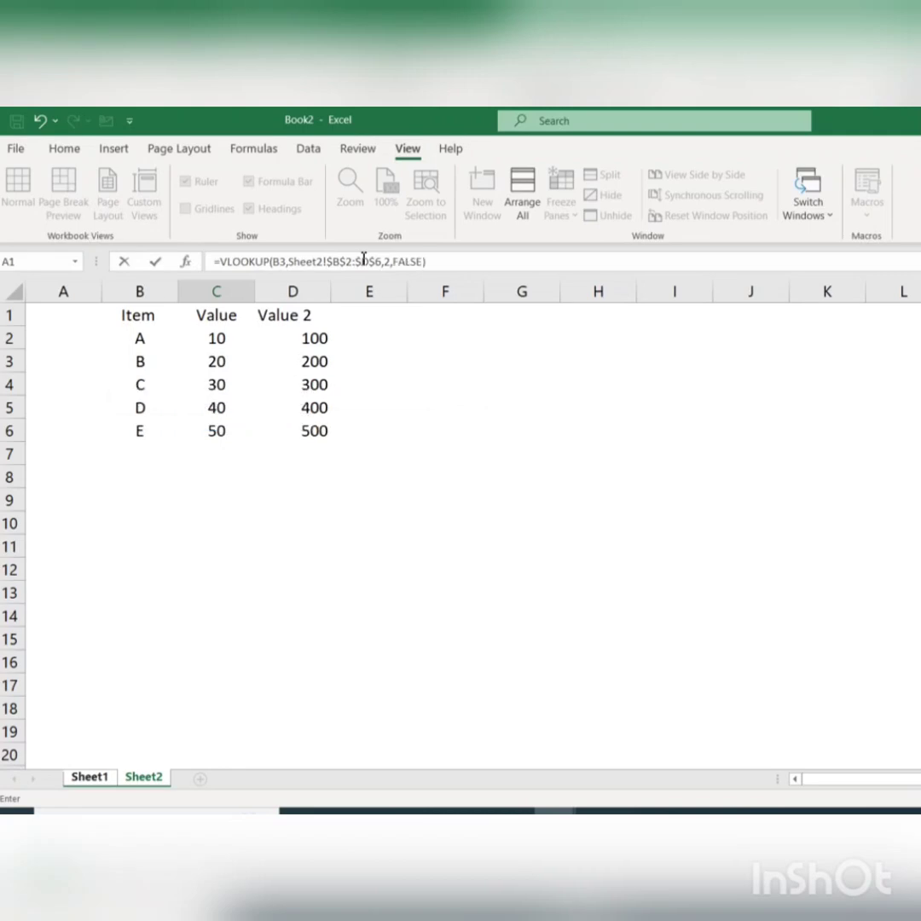
key(Return)
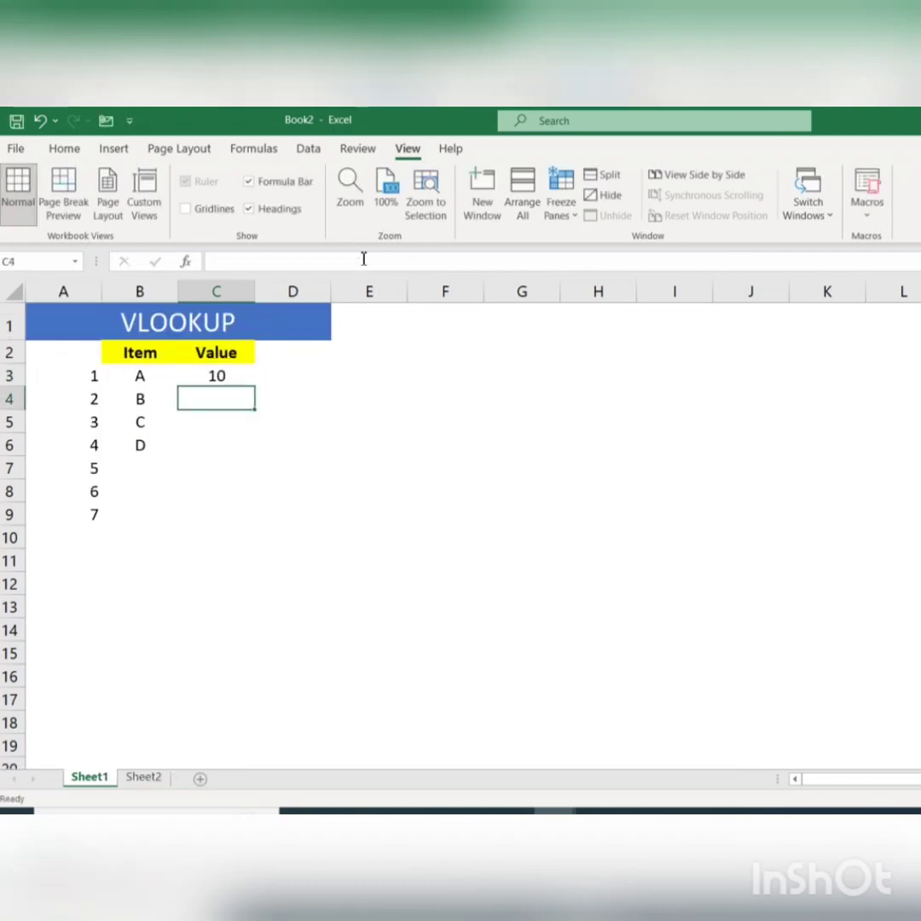
Step: Fill the VLOOKUP formula from C3 down to C9 and compare the results with the table on Sheet2
key(Up)
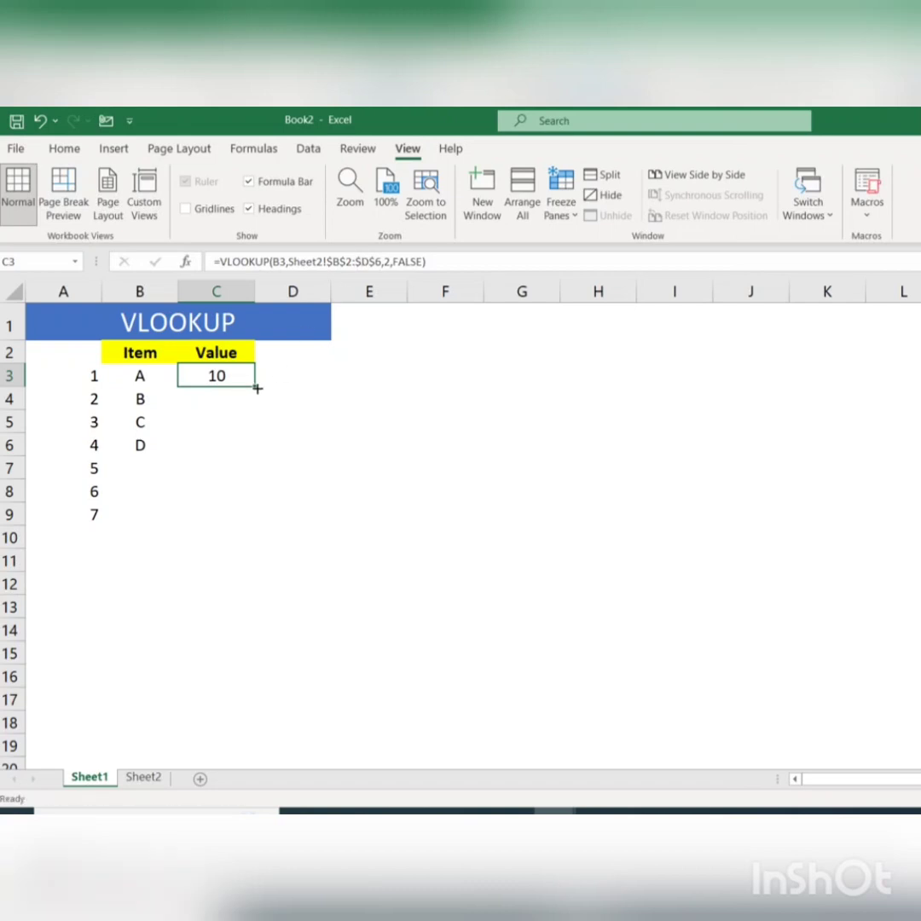
drag(257, 389, 249, 521)
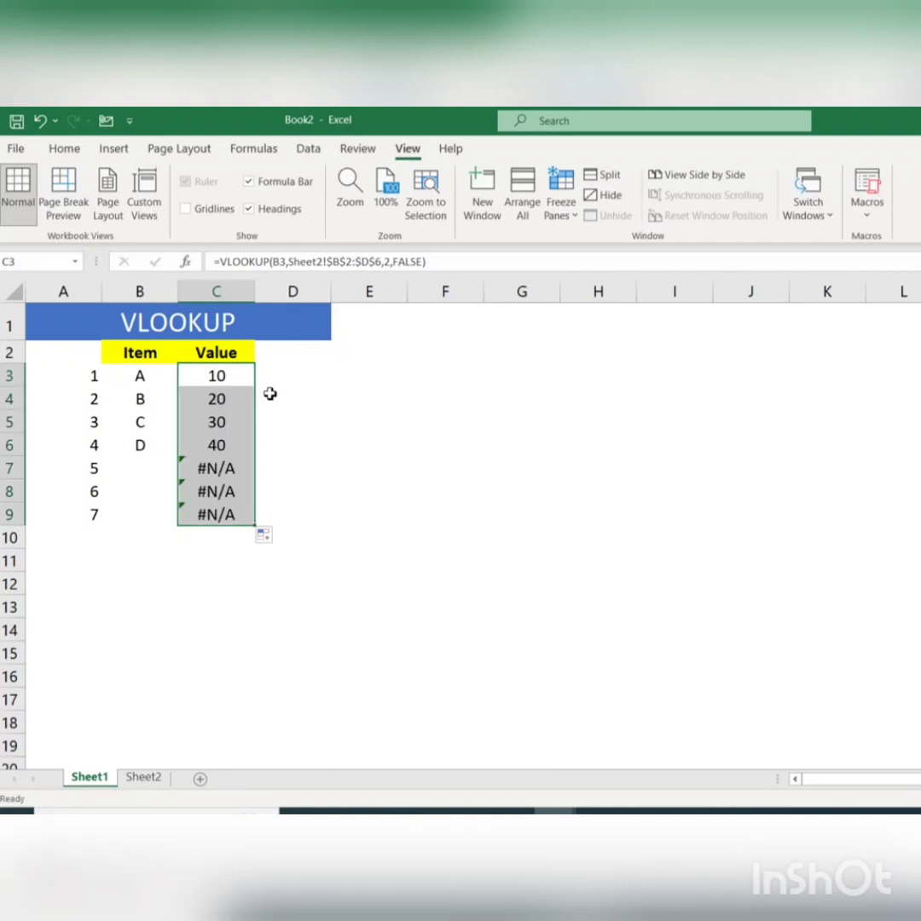
key(Down)
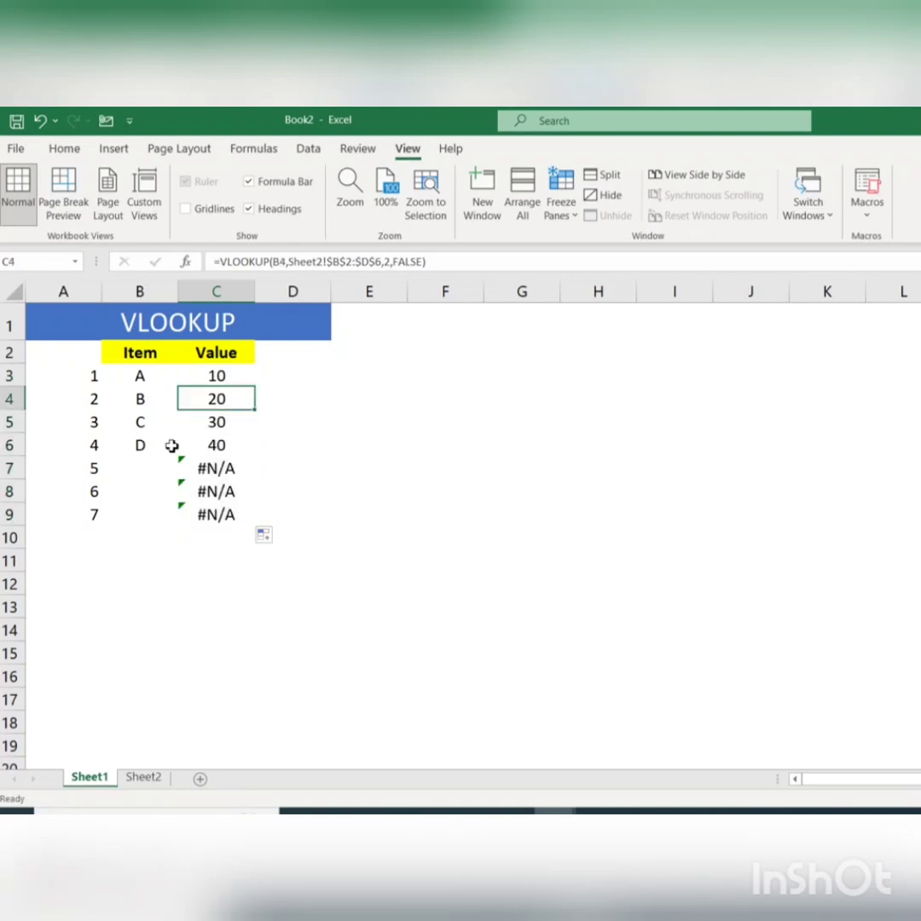
click(142, 777)
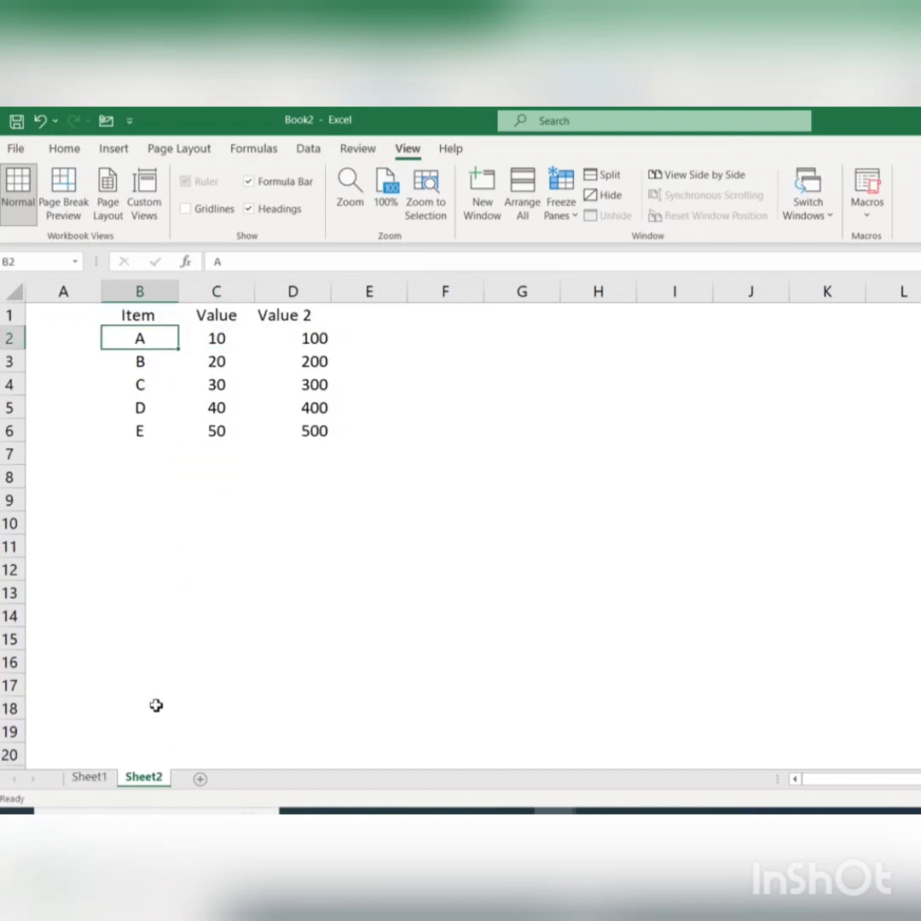
click(91, 777)
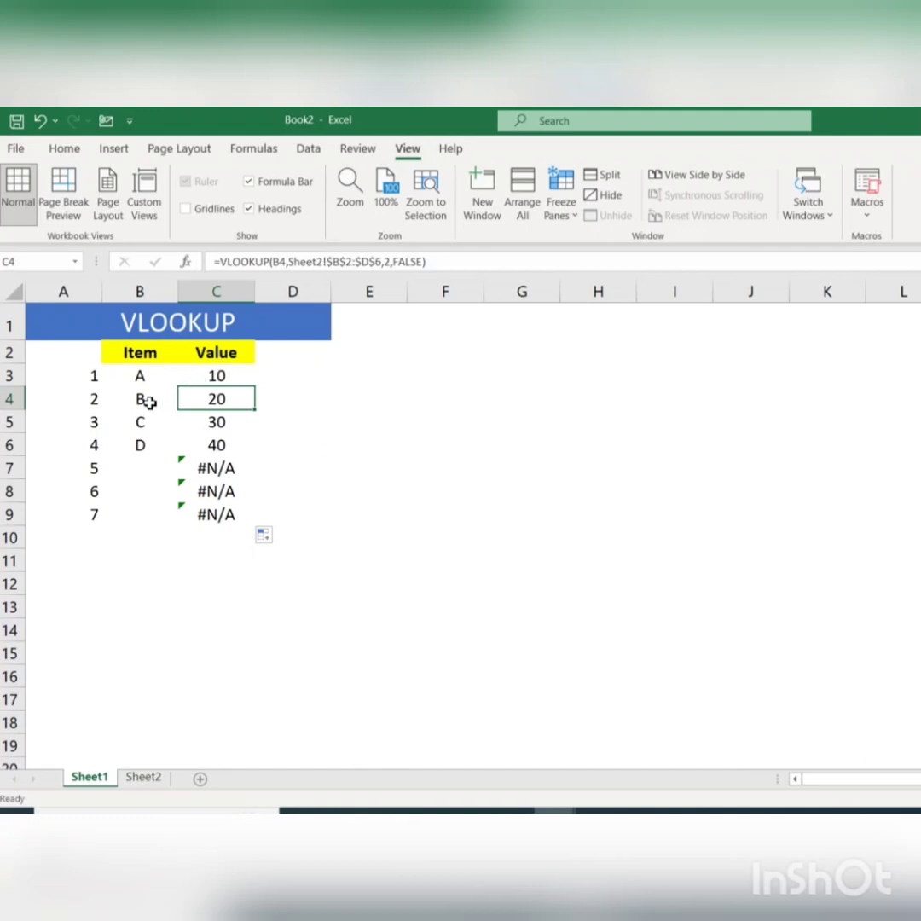
Step: Replace the item in B4 with A and check the lookup result in C4
click(141, 400)
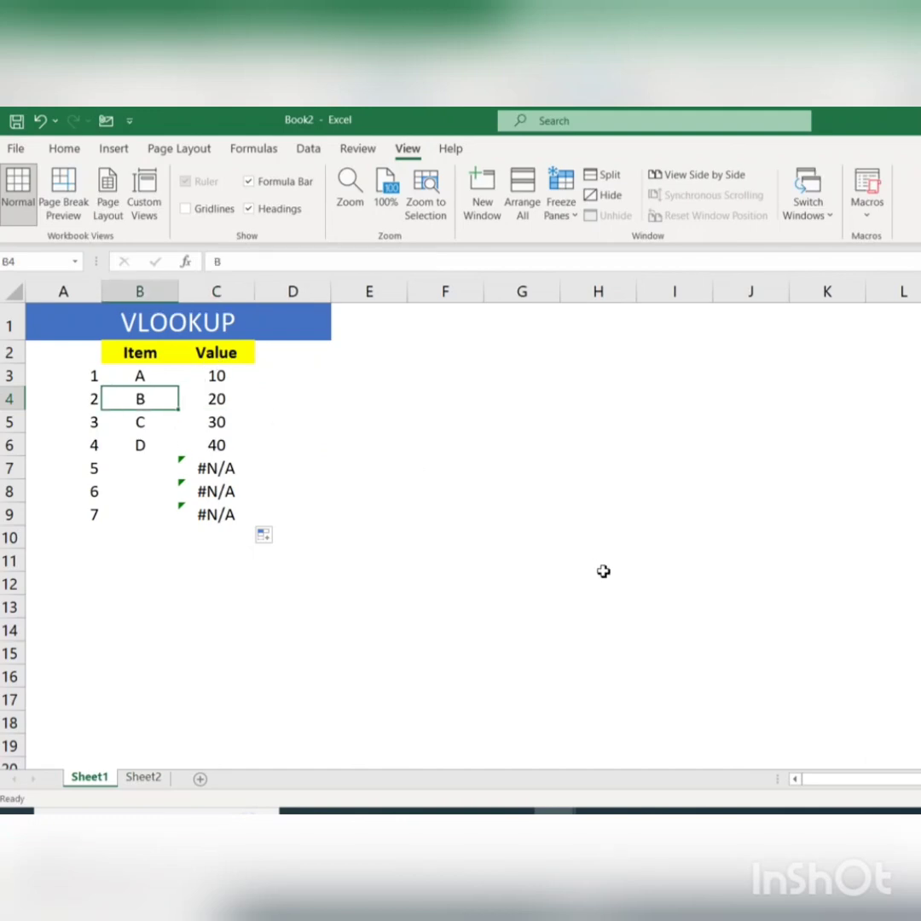
text(A)
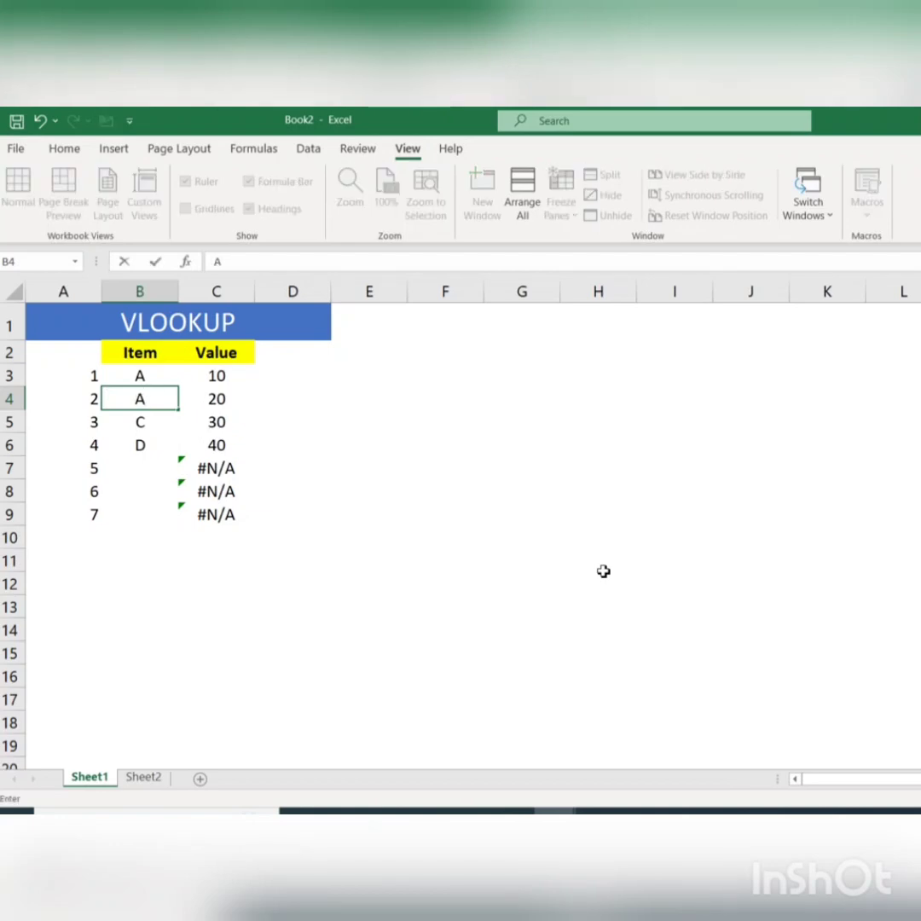
key(Return)
key(Up)
key(Right)
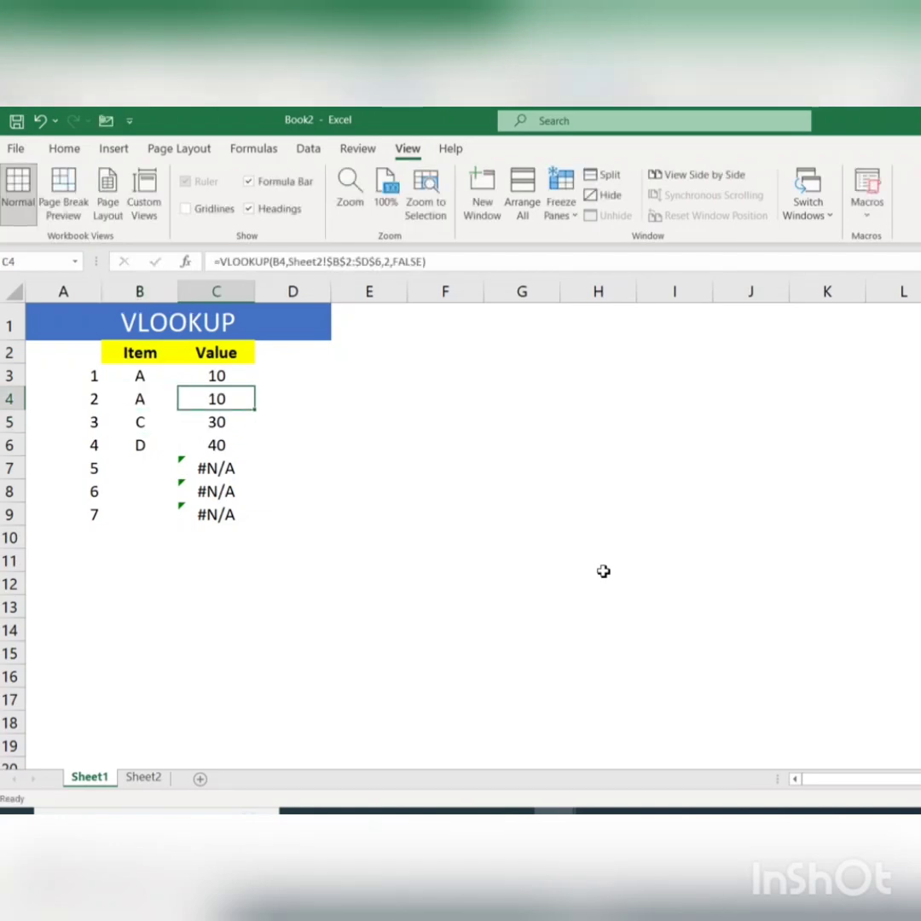
Step: Replace the item in B3 with B
key(Left)
key(Up)
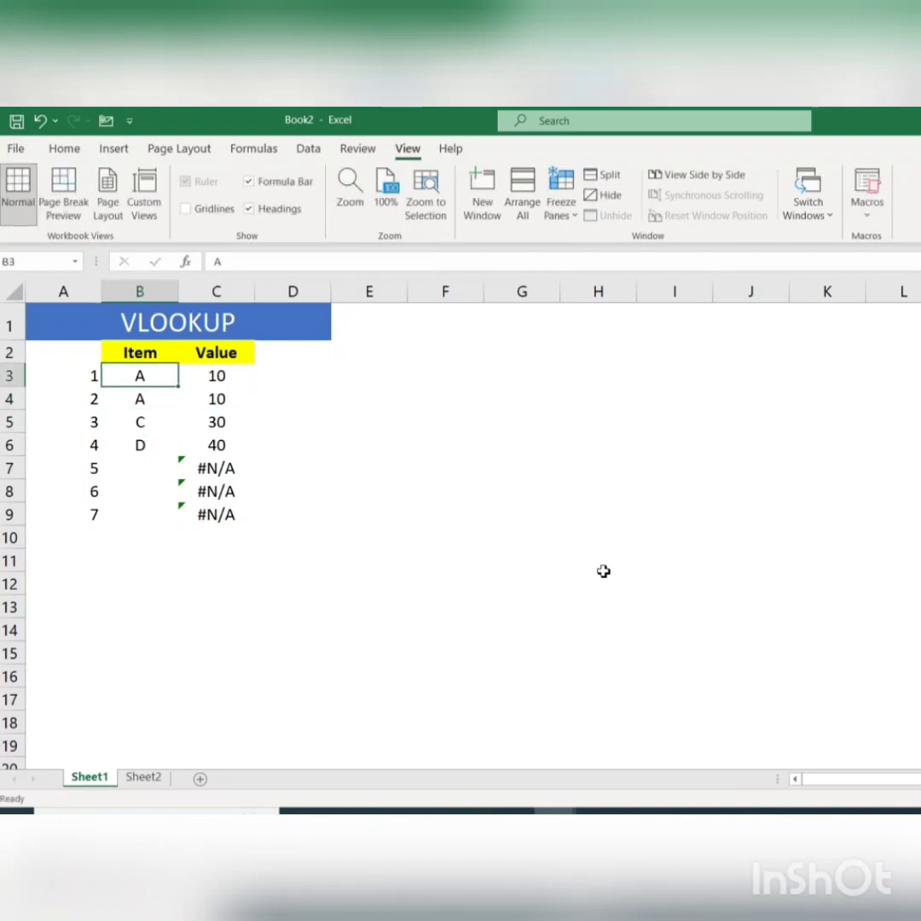
text(B)
key(Return)
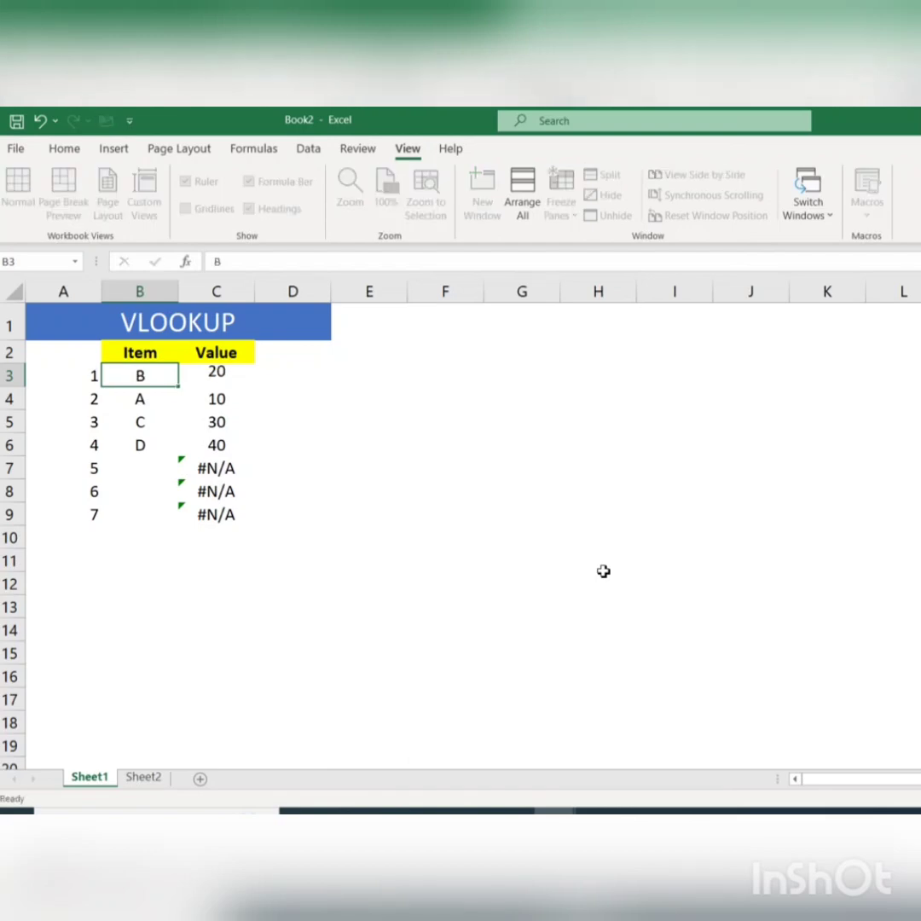
Step: Change the column index in the C3 VLOOKUP formula to 3 so it returns Value 2
key(Up)
key(Right)
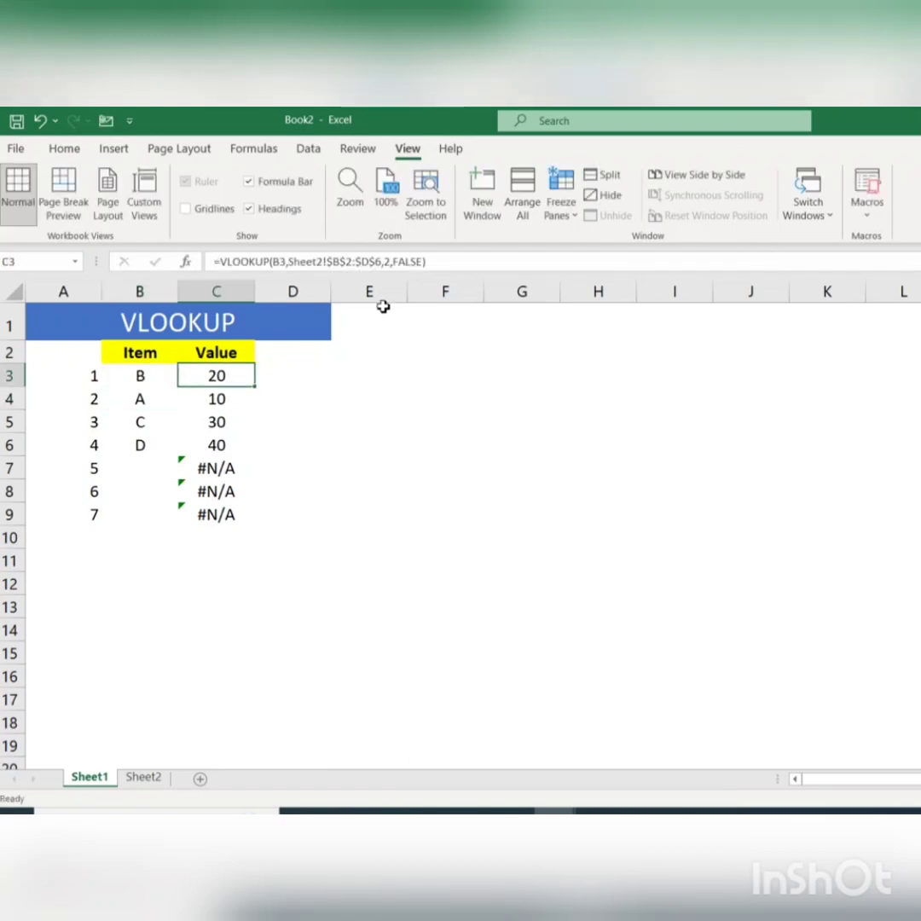
click(391, 262)
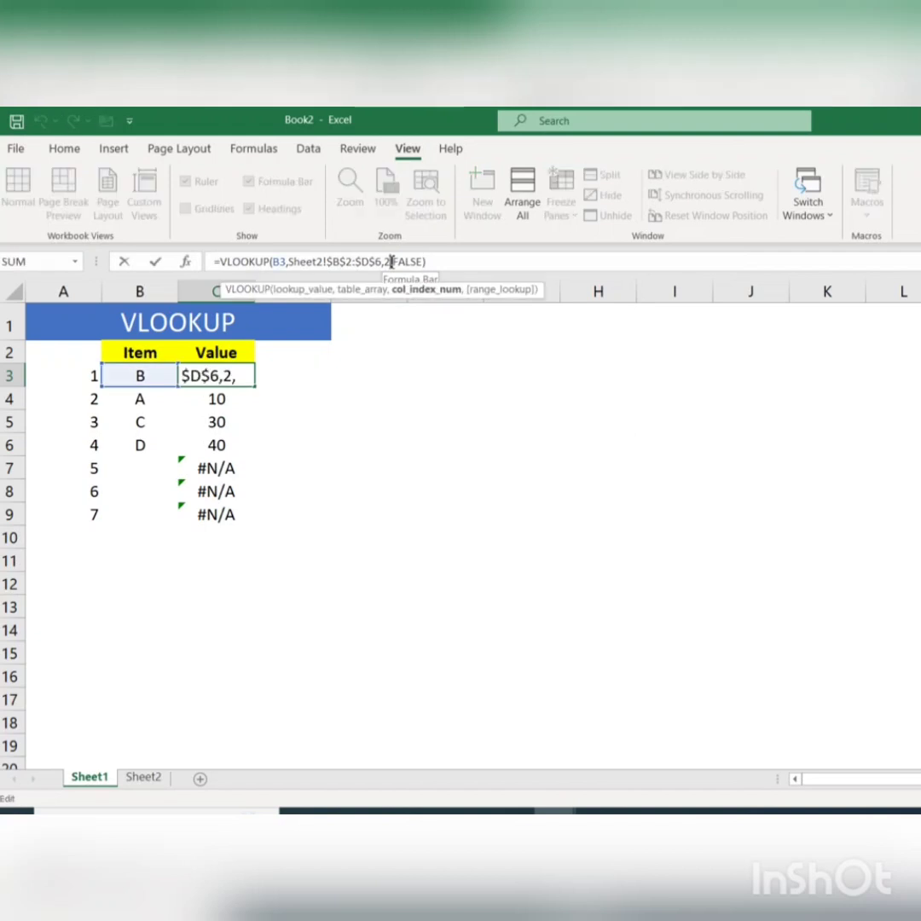
key(BackSpace)
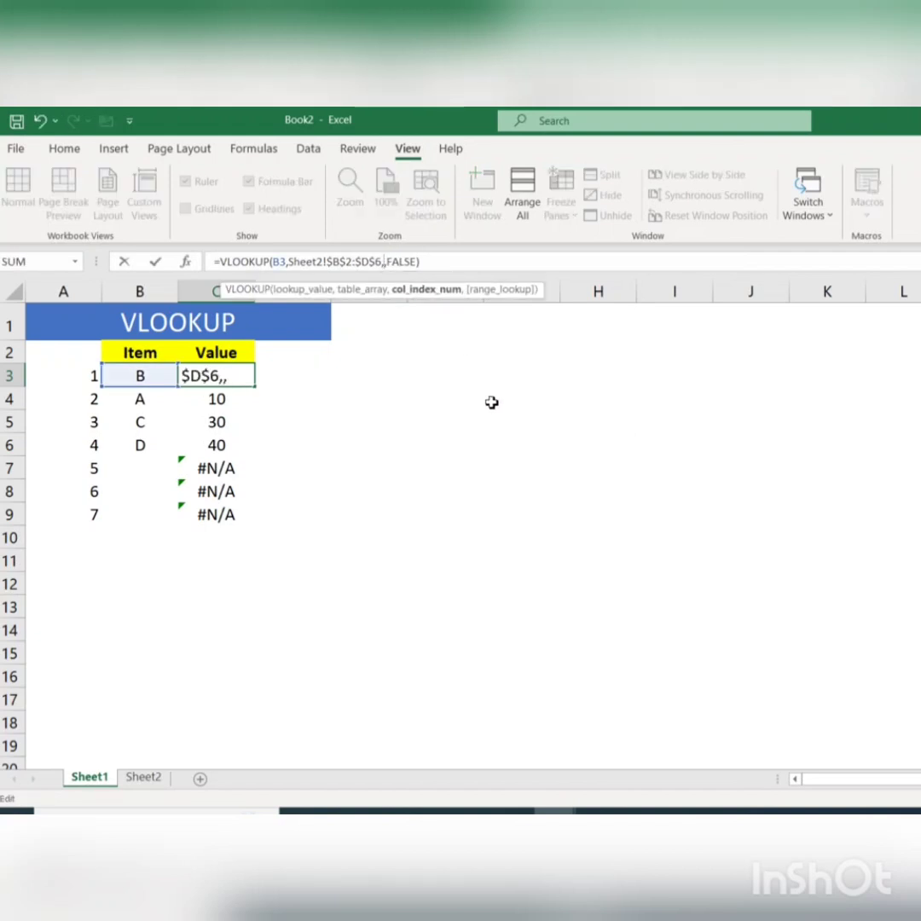
text(3)
key(Return)
key(Up)
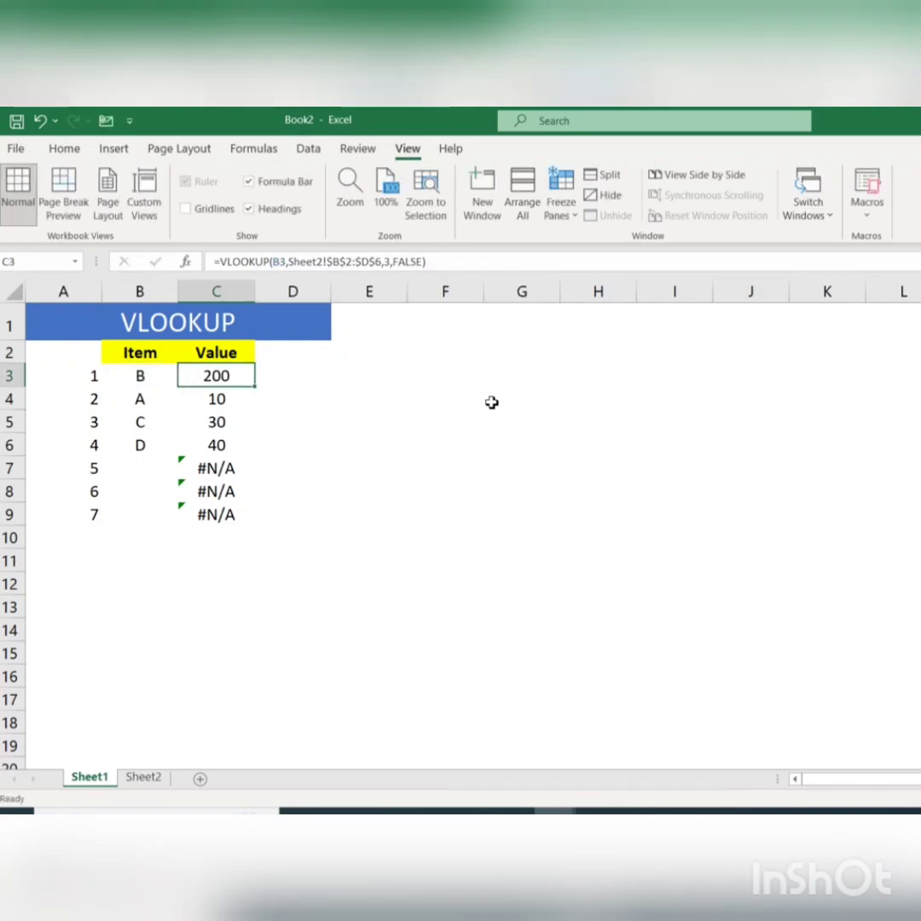
Step: Replace the item in B3 with C
key(Left)
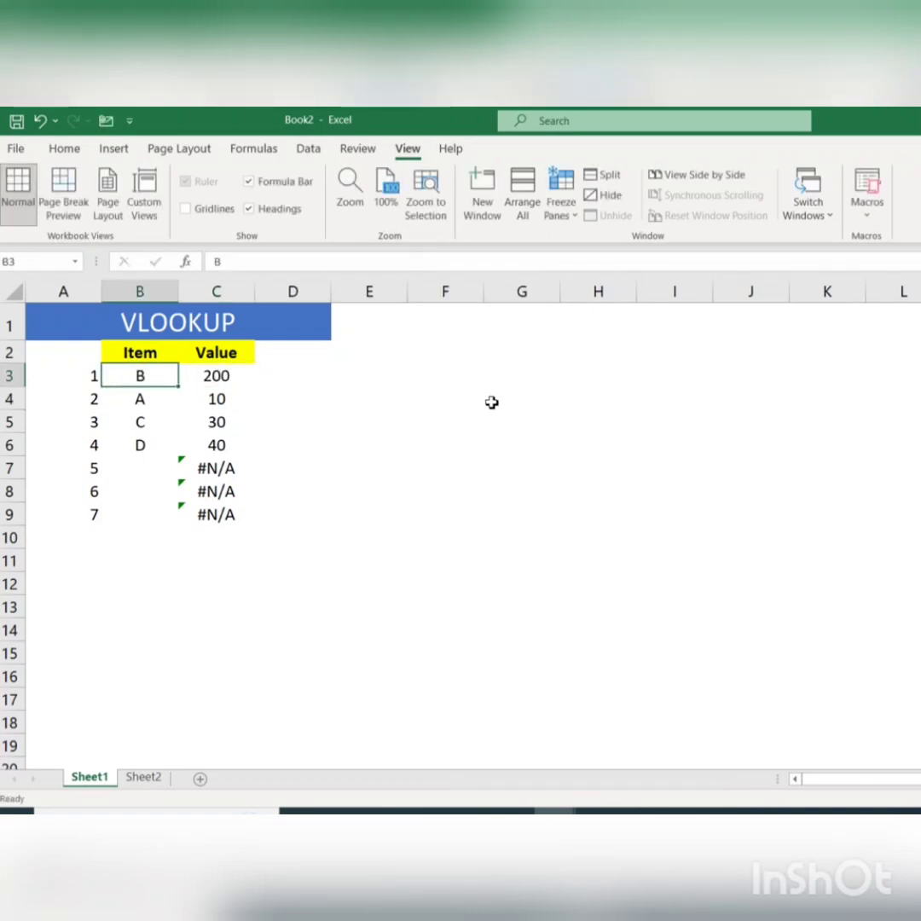
text(C)
key(Return)
Step: Enter F as the item in B7, a value missing from the Sheet2 table
key(Right)
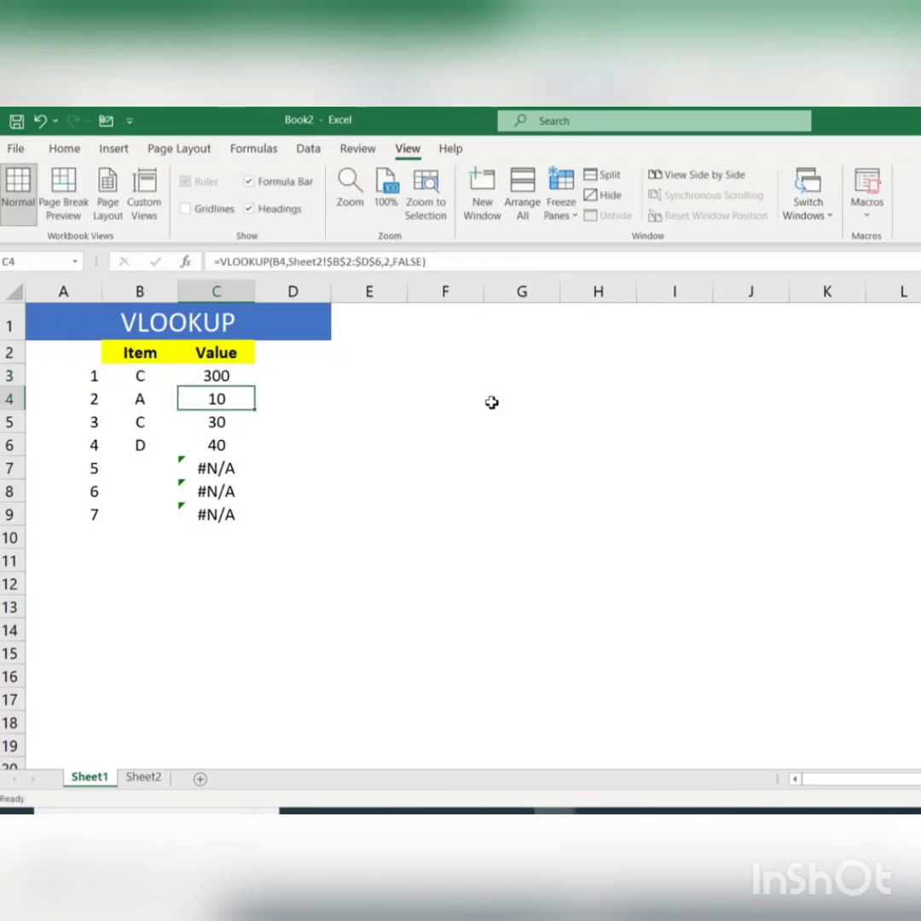
key(Down)
key(Down)
key(Down)
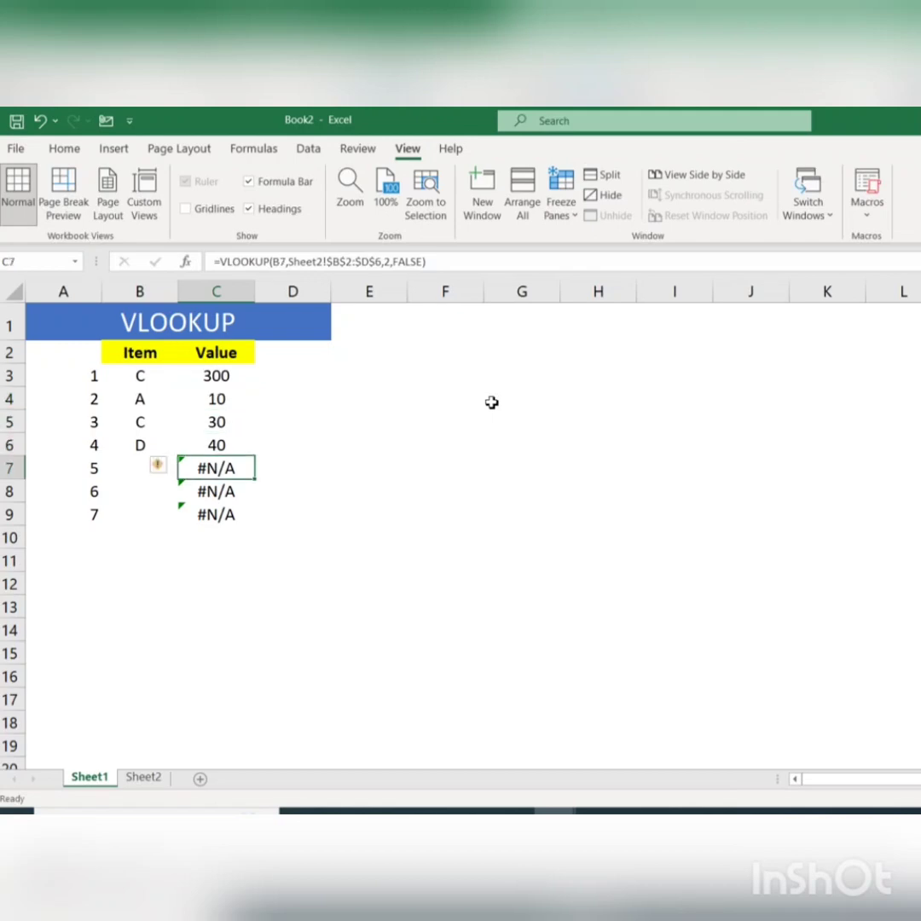
key(Left)
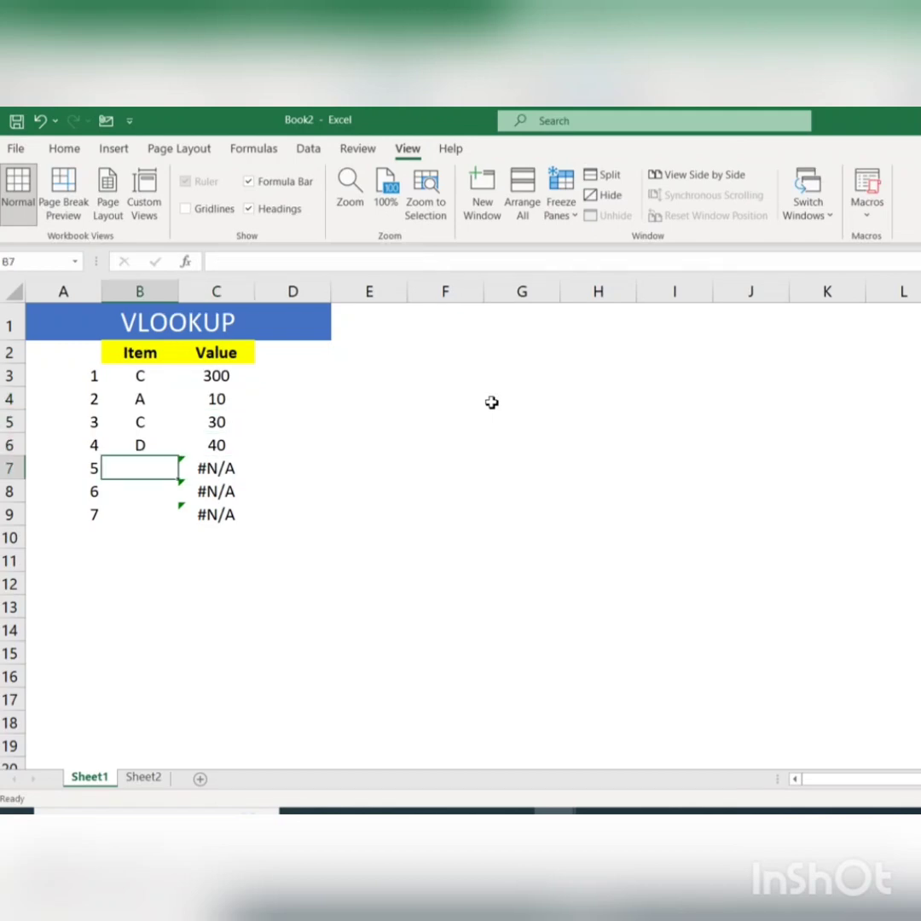
text(F)
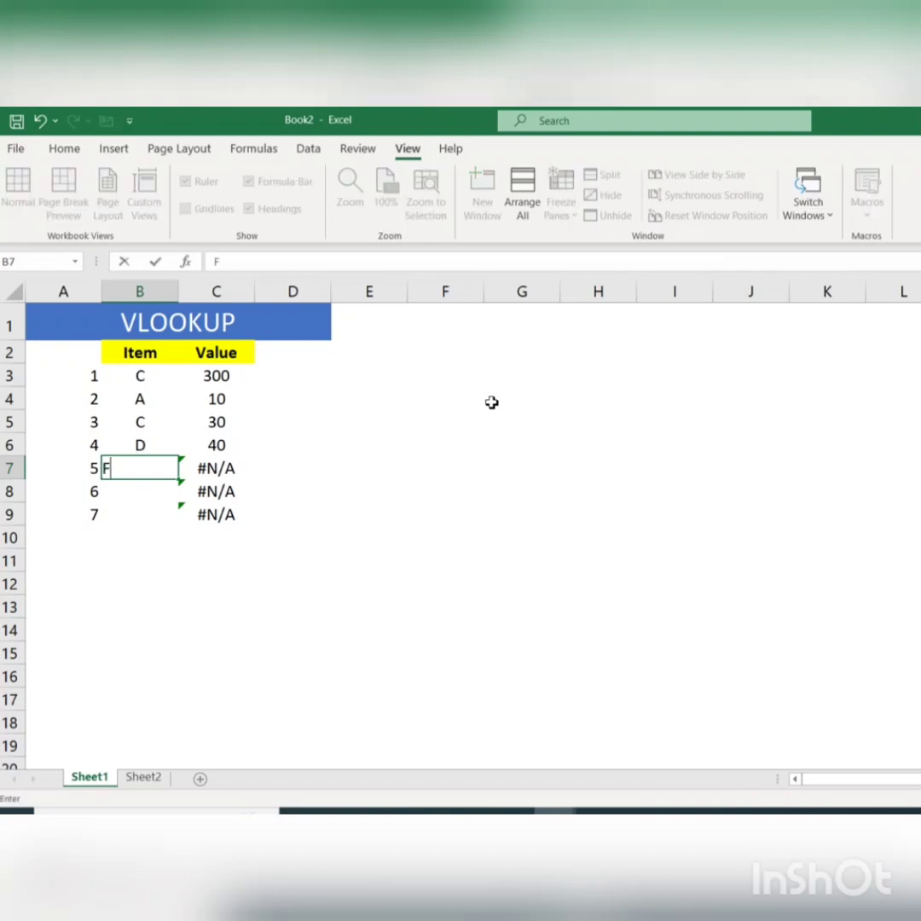
key(Return)
key(Return)
Step: Replace the item in B4 with F and check the item list on Sheet2 for it
key(Up)
key(Up)
key(Up)
key(Up)
key(Up)
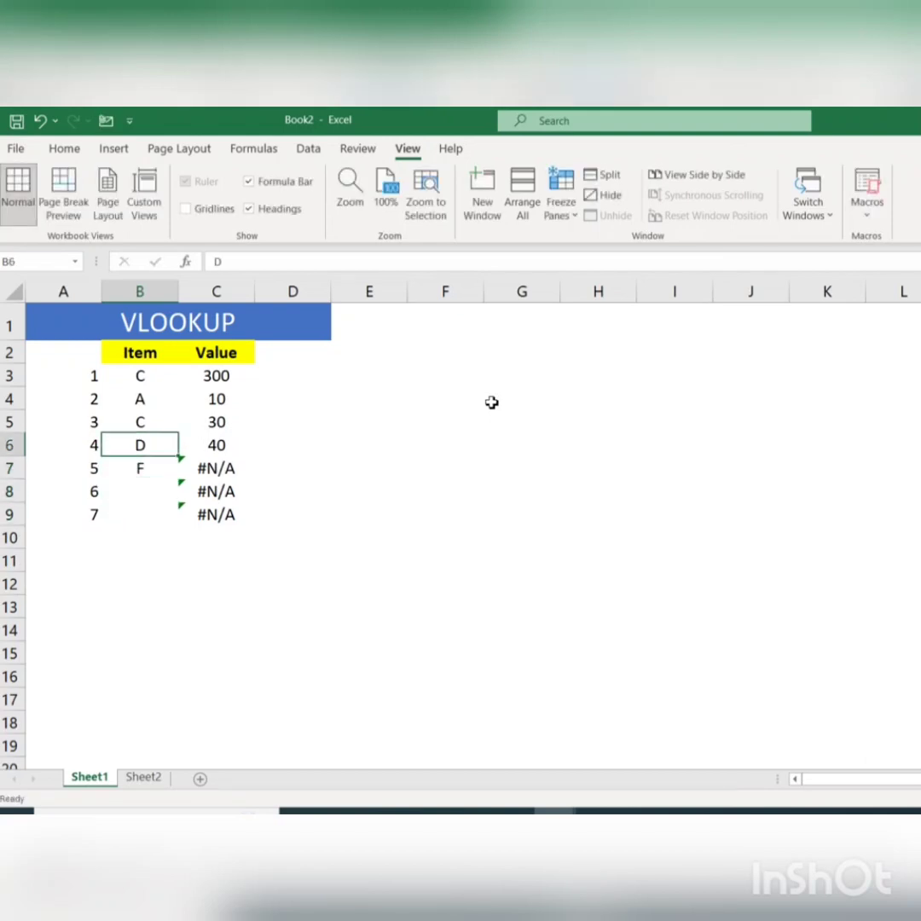
text(F)
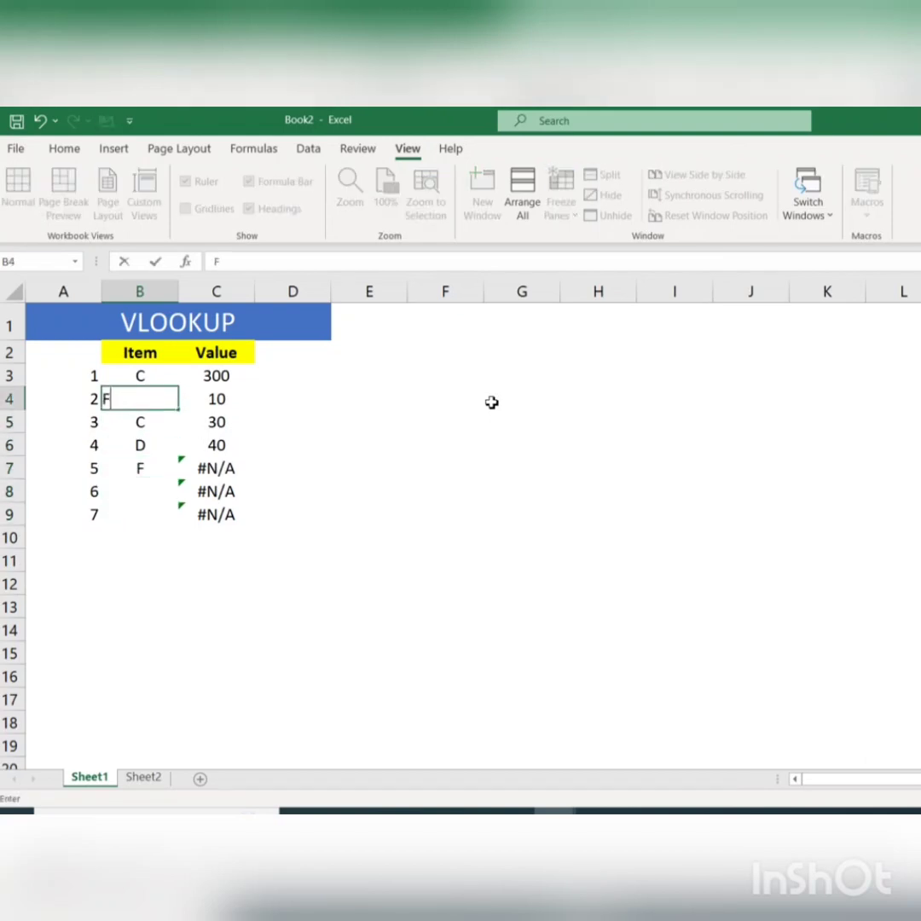
key(Return)
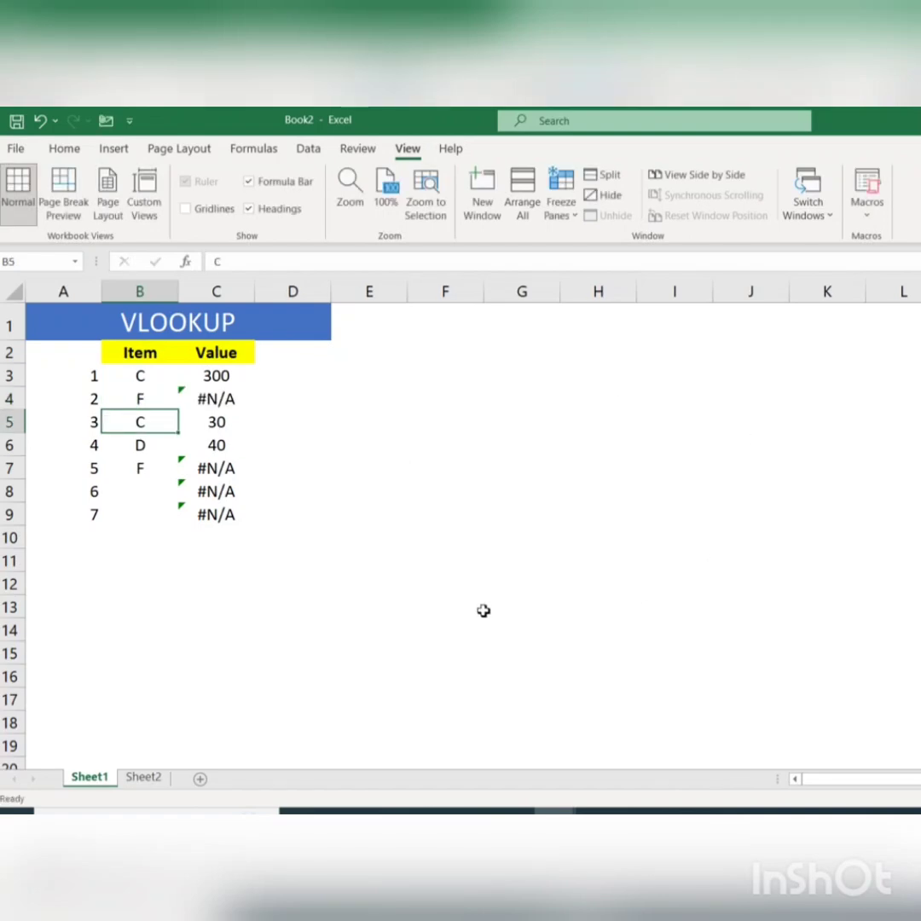
click(145, 777)
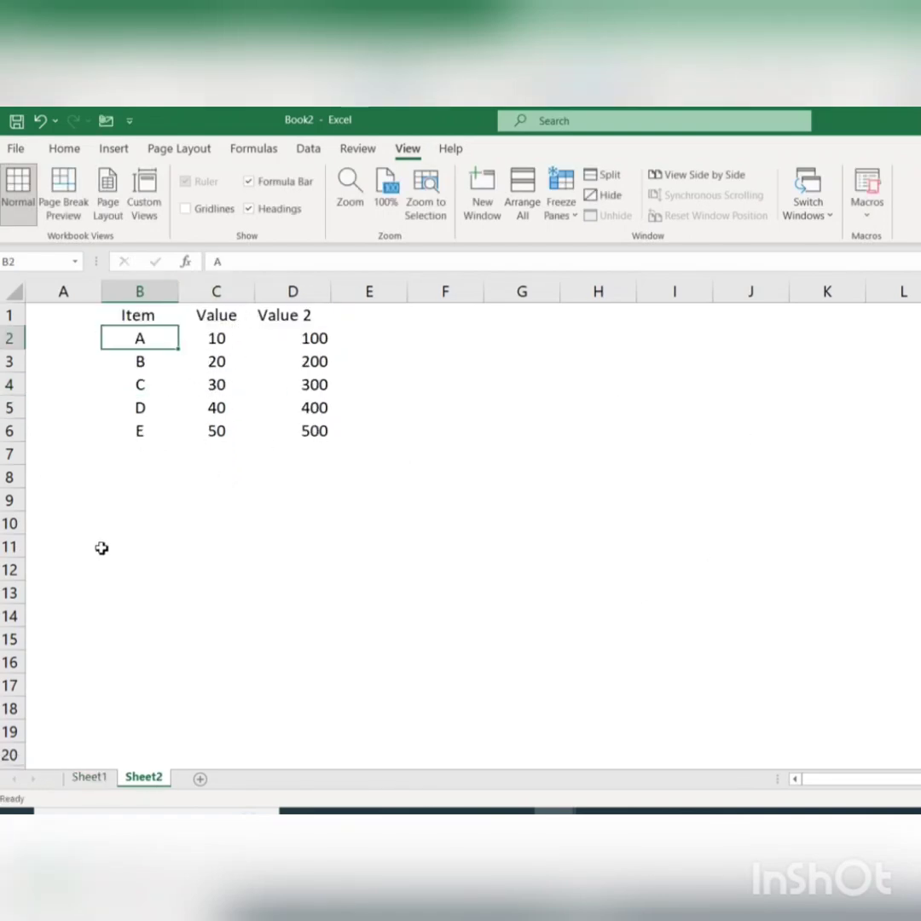
click(90, 782)
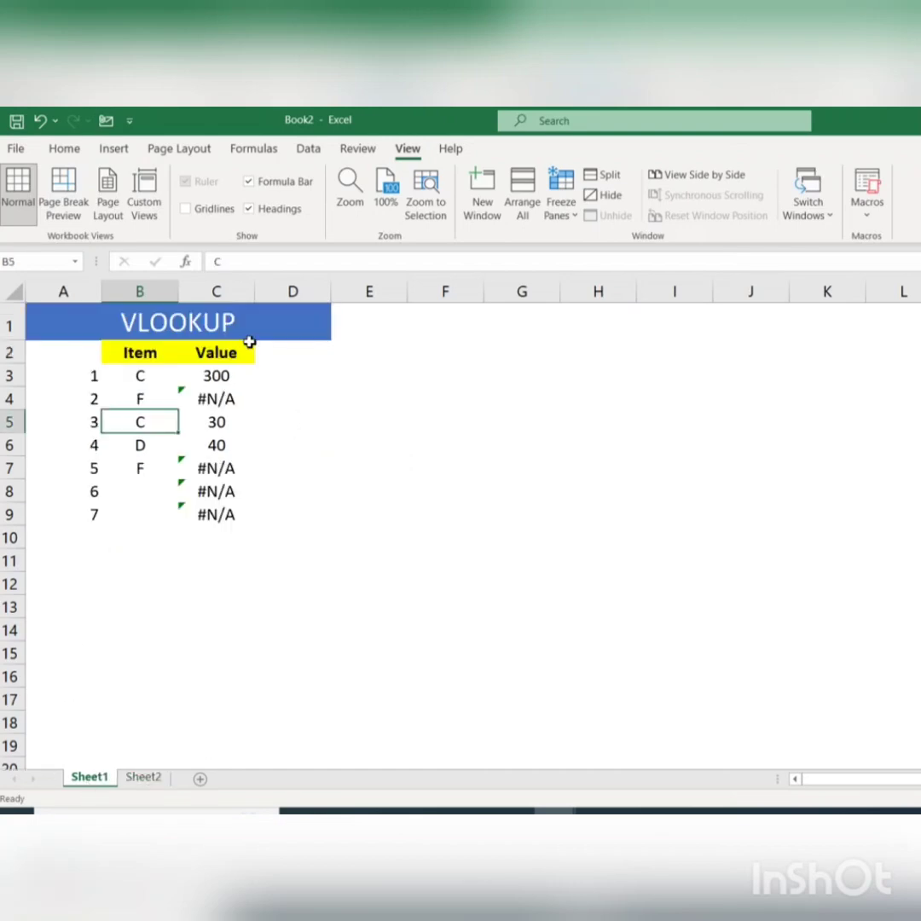
Step: Wrap the VLOOKUP formula in C4 in IFERROR with 0 as the value if error
click(224, 398)
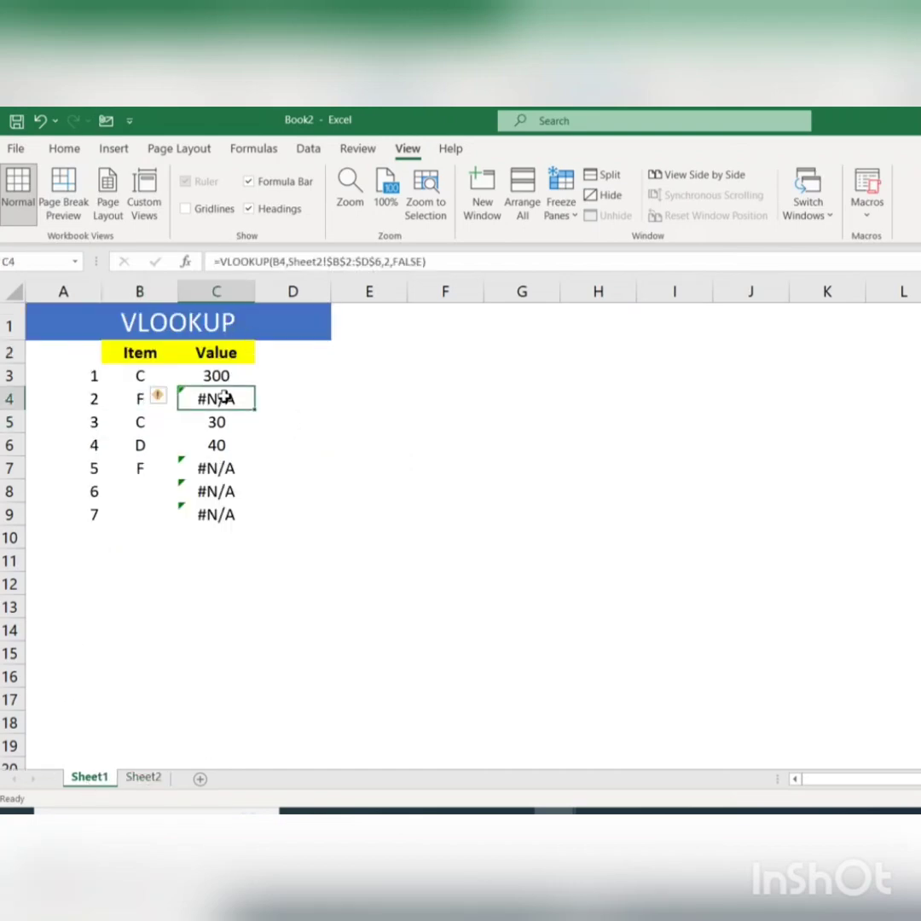
click(220, 263)
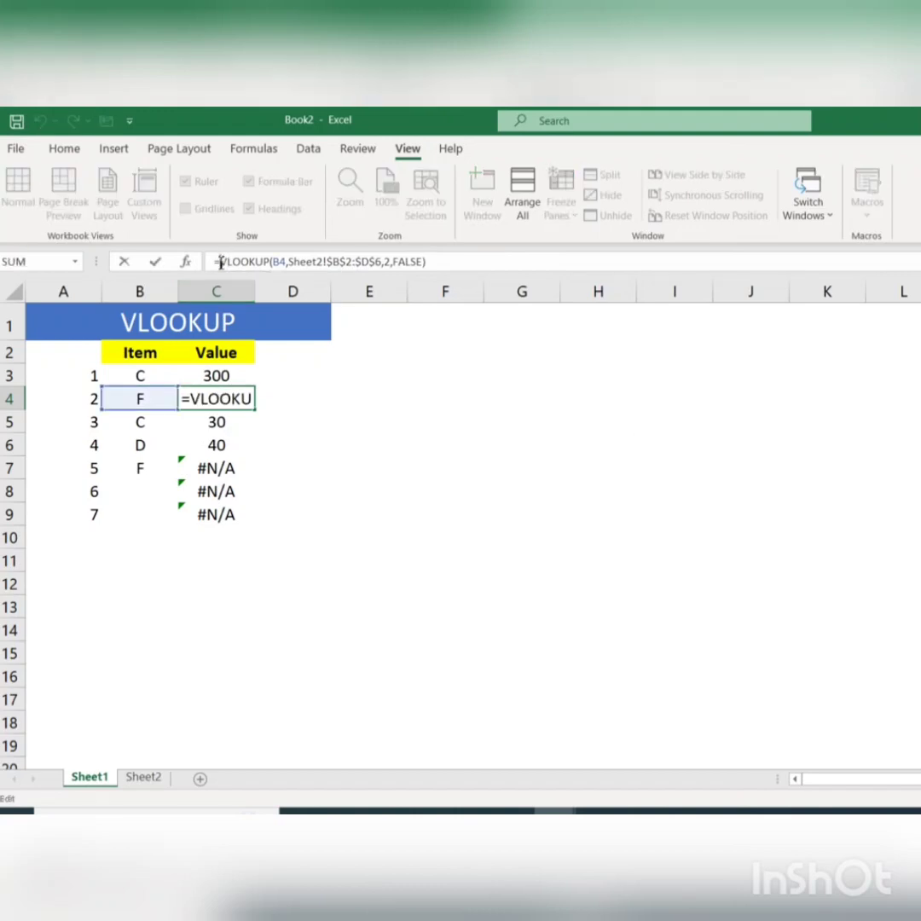
text(if)
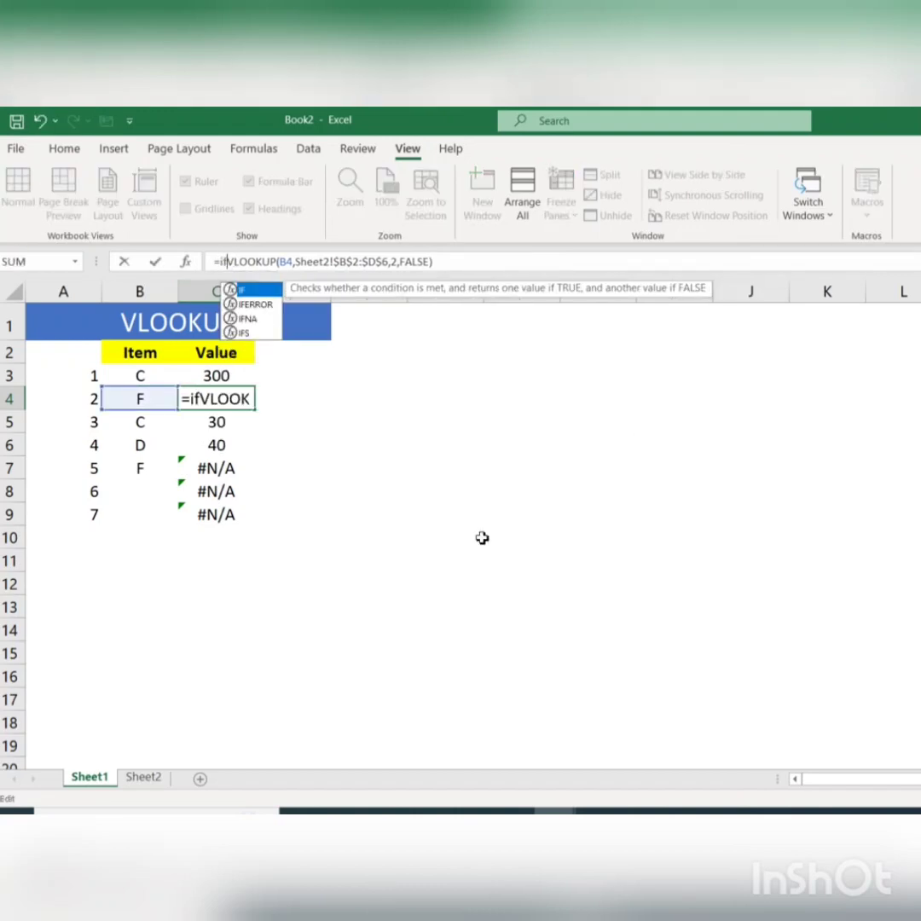
key(Down)
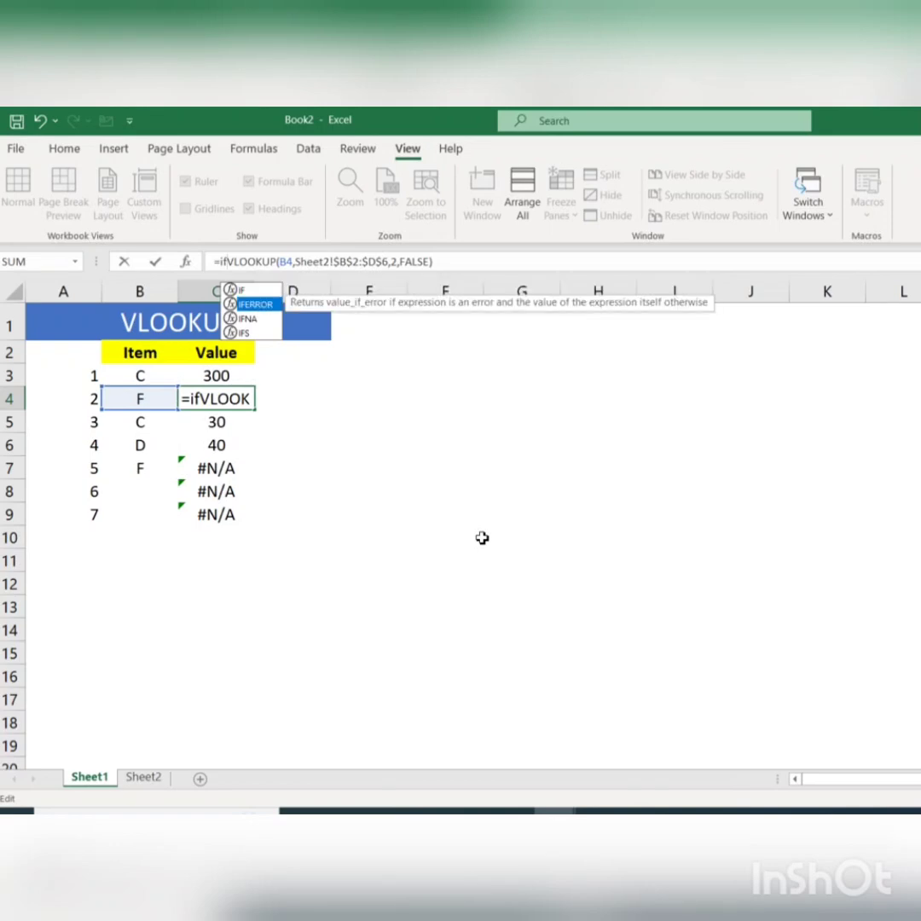
key(Tab)
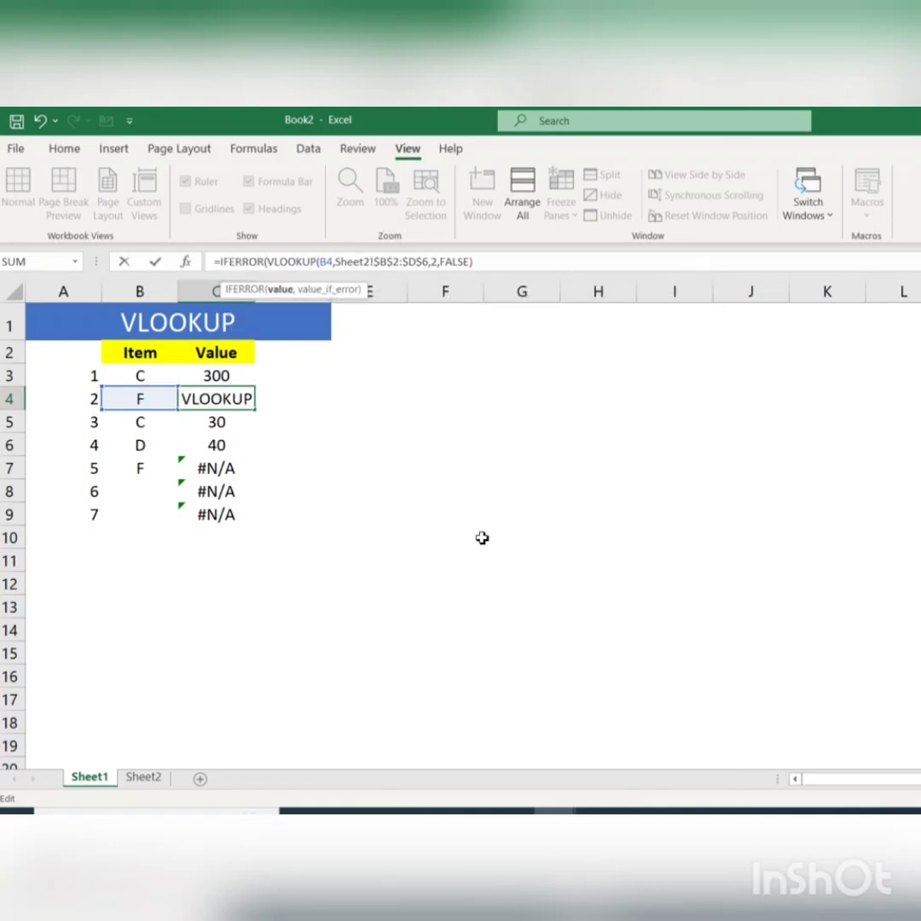
click(481, 264)
text(,)
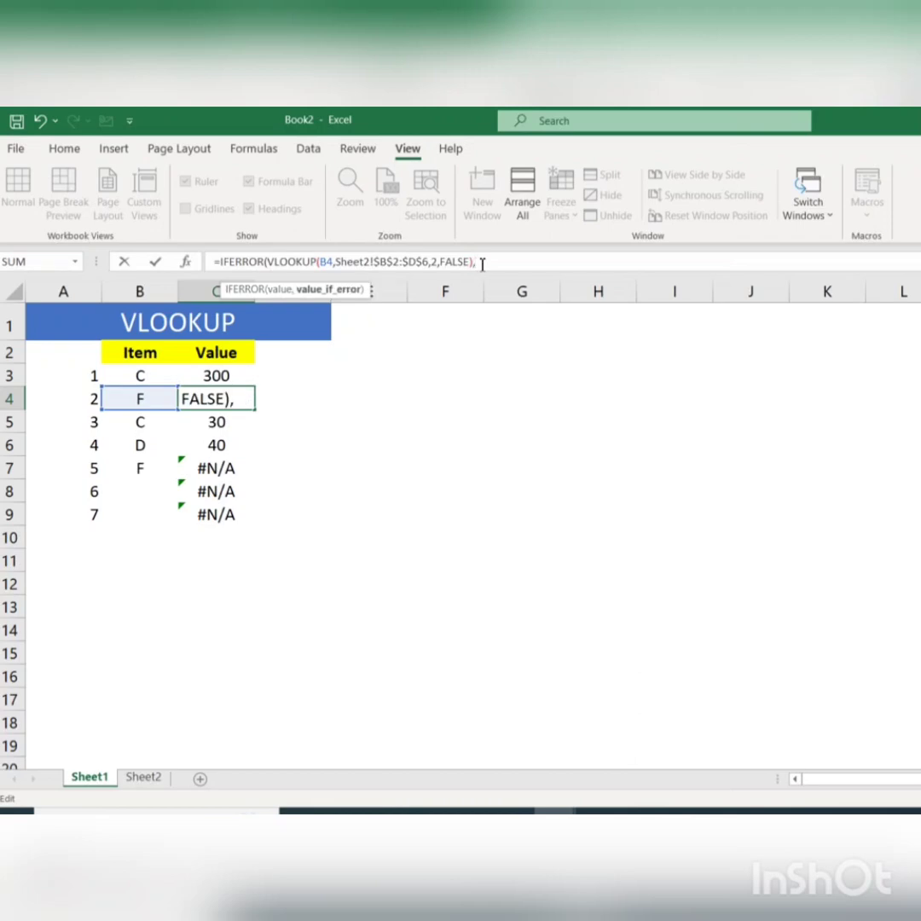
text(0))
key(ctrl+Return)
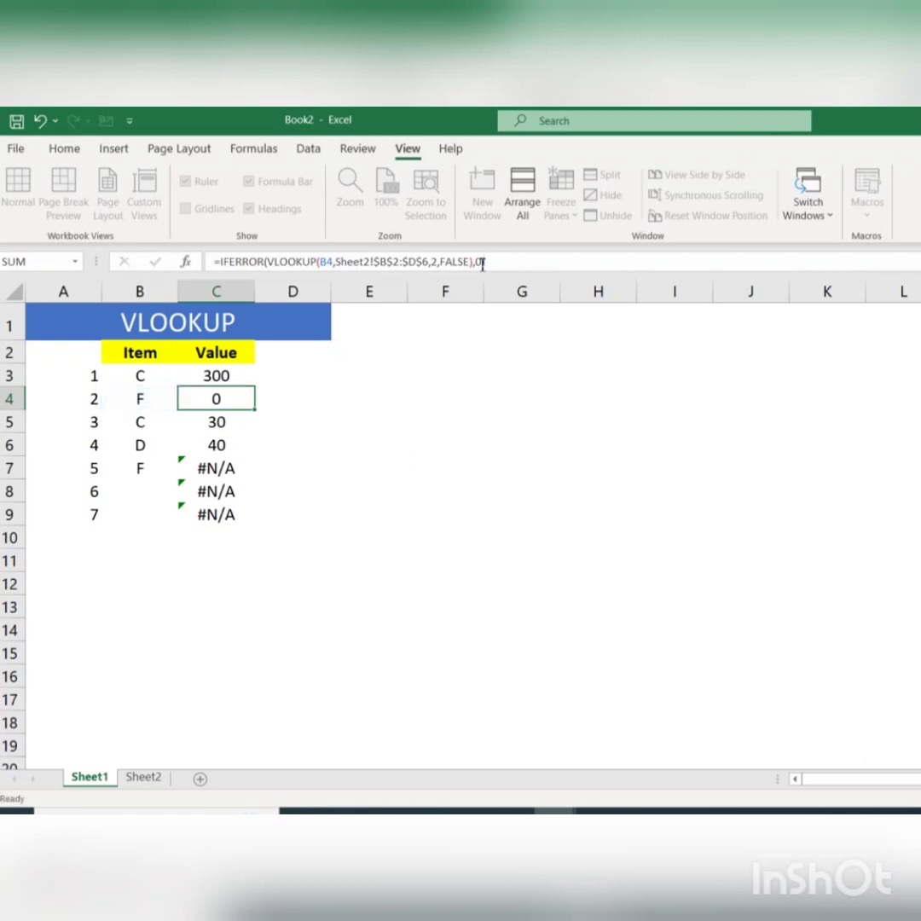
Step: Change the IFERROR fallback value in the C4 formula to the text "No Data"
key(Down)
key(Left)
key(Up)
key(Right)
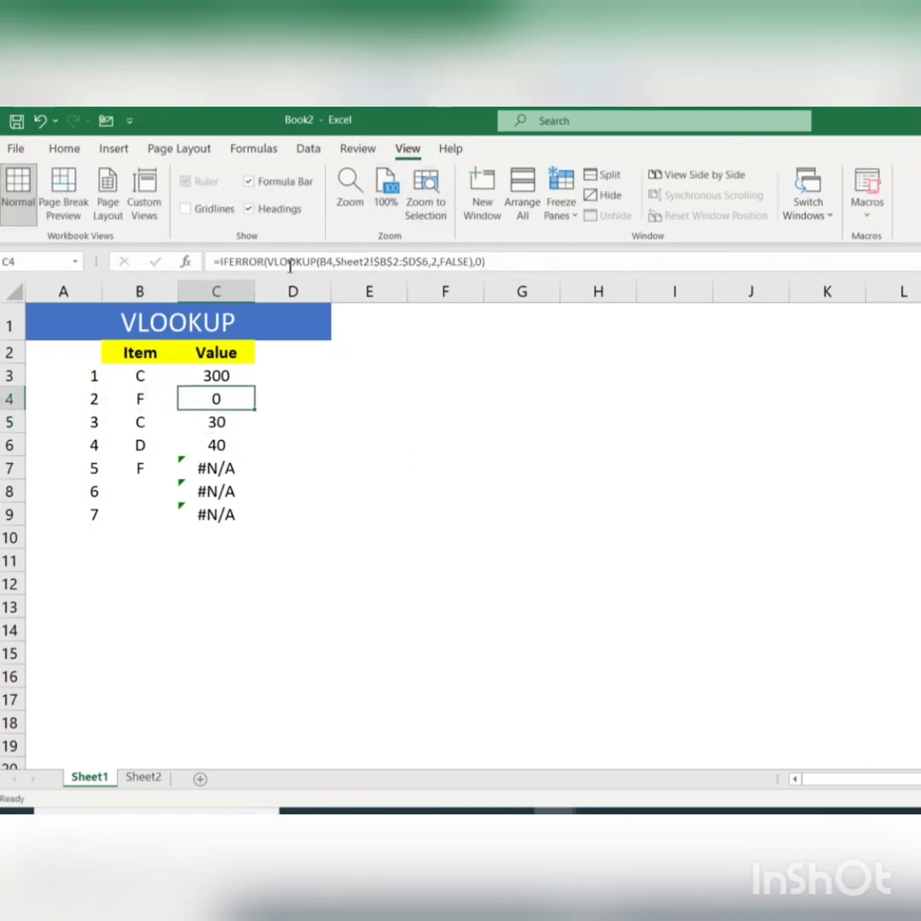
click(480, 264)
key(BackSpace)
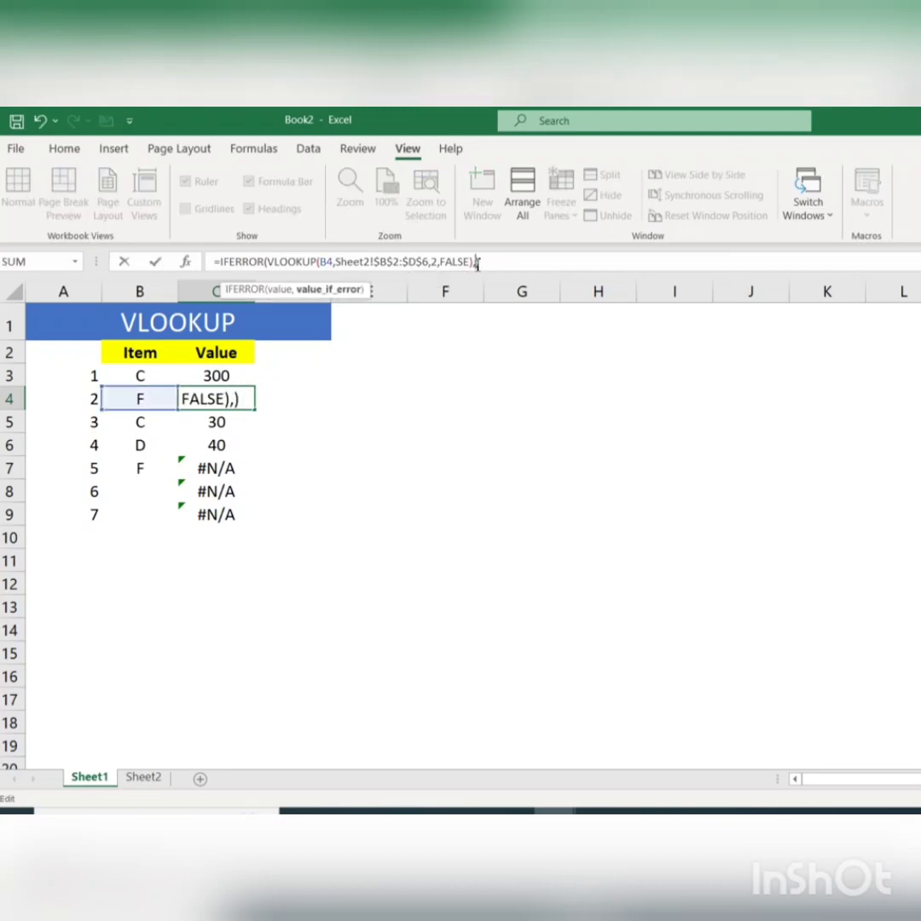
text("")
key(Home)
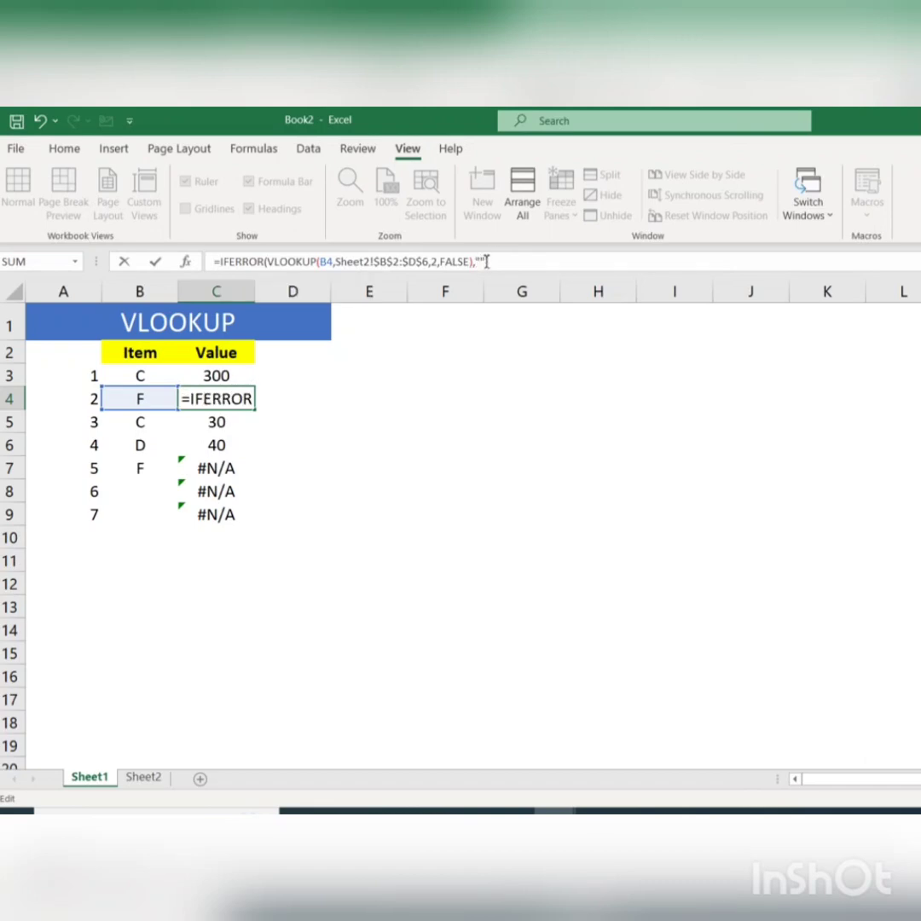
click(486, 261)
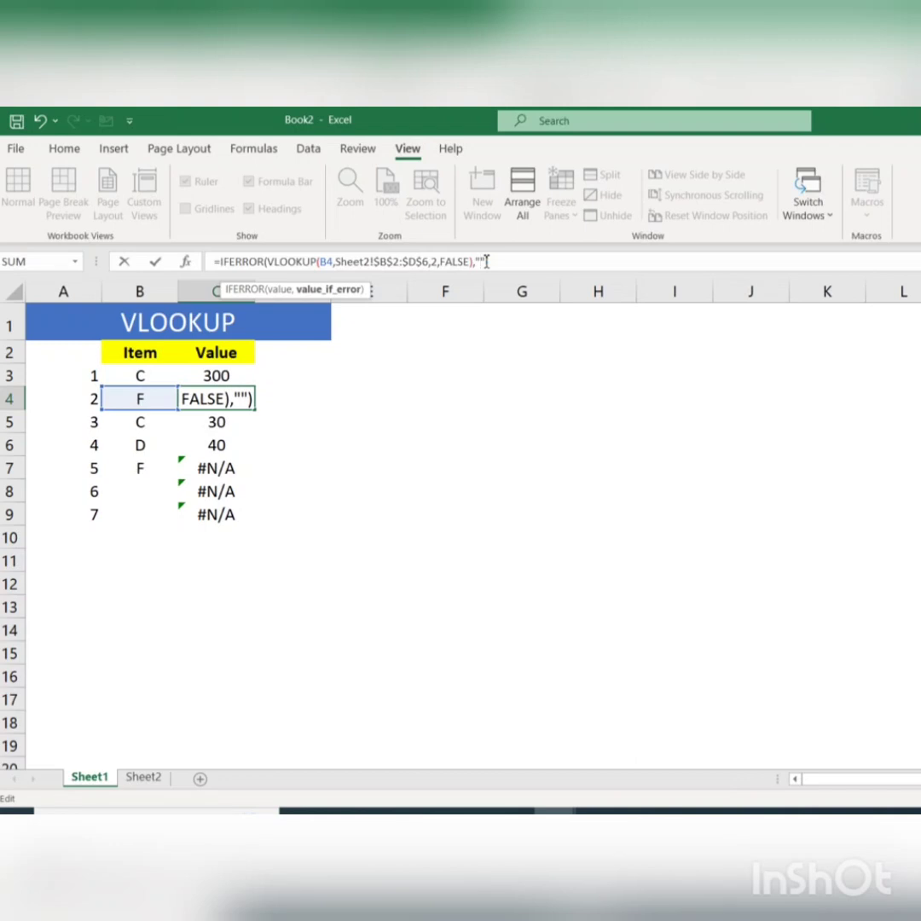
text(No Da)
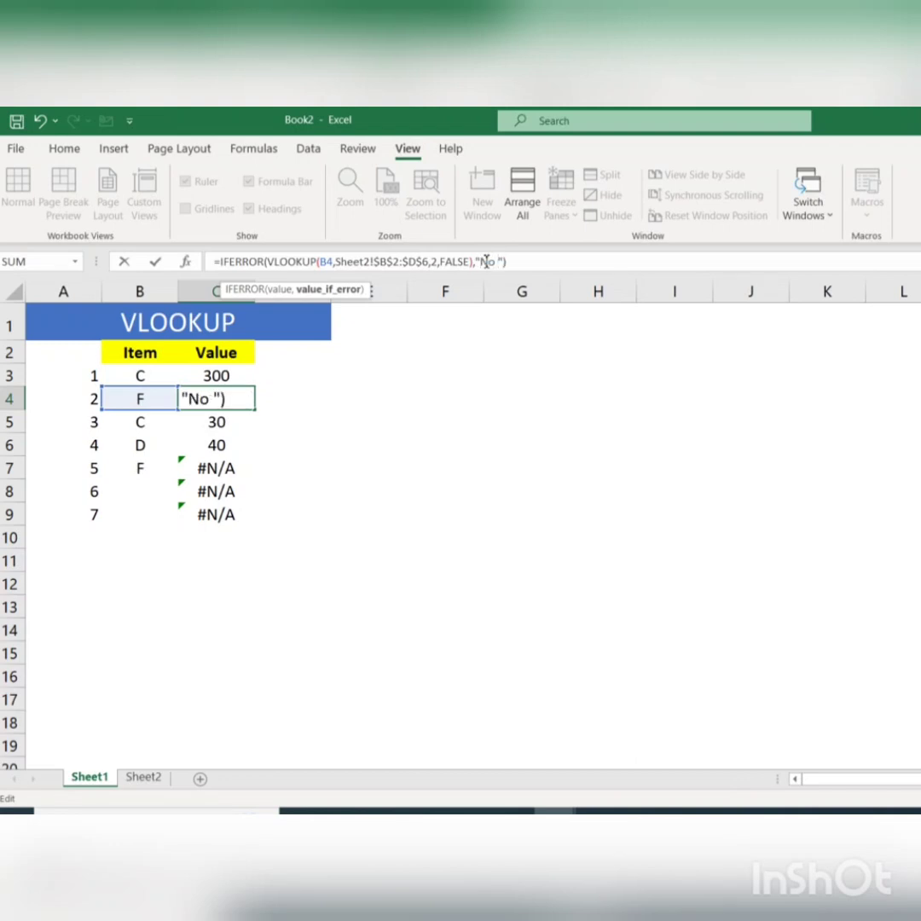
text(ta)
key(Return)
key(Up)
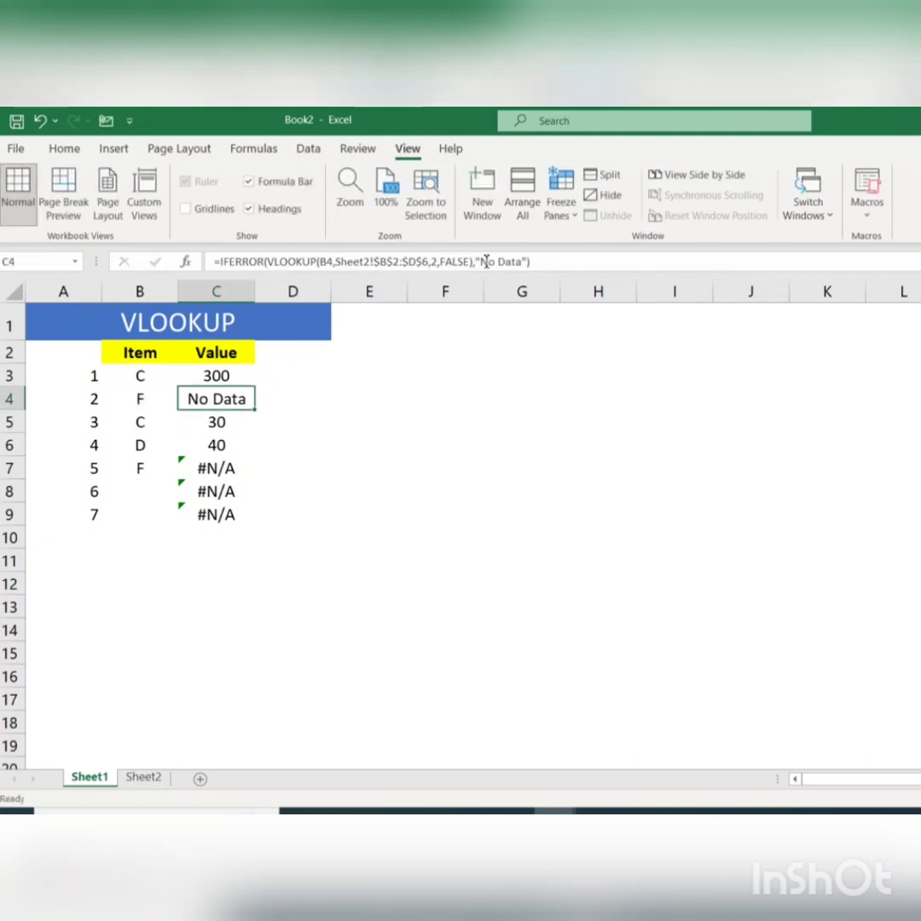
Step: Test the IFERROR lookup in C4 by setting the item in B4 first to A and finally to G
key(Left)
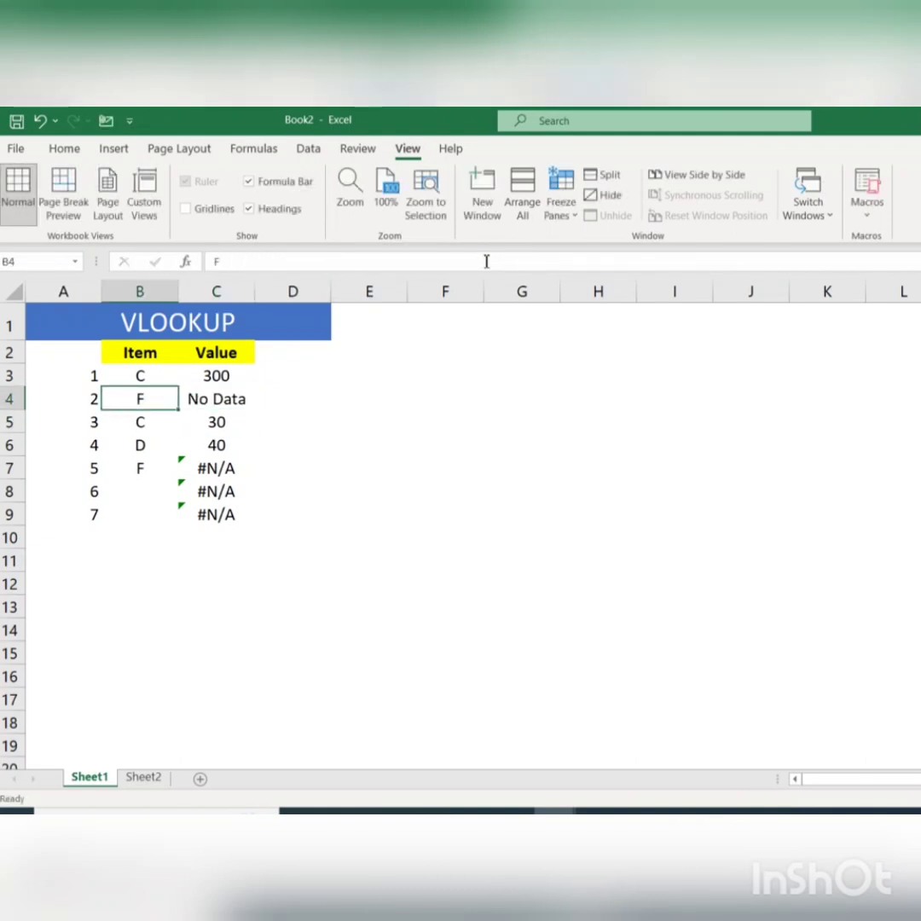
text(A)
key(Return)
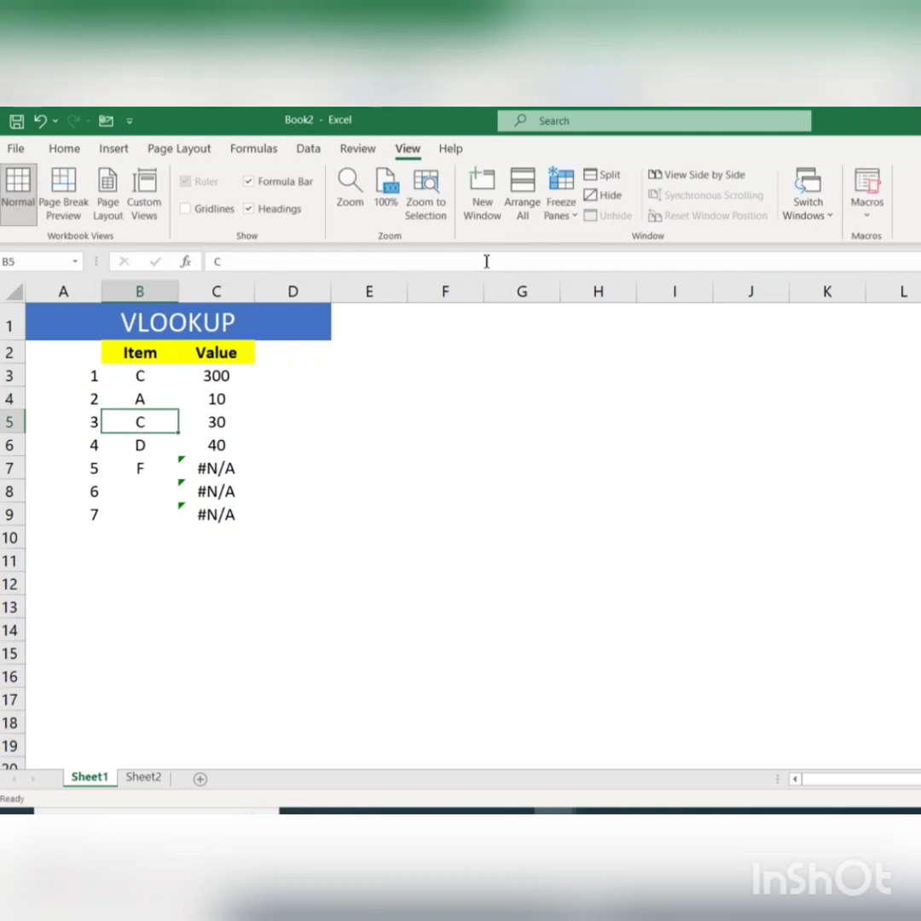
key(Up)
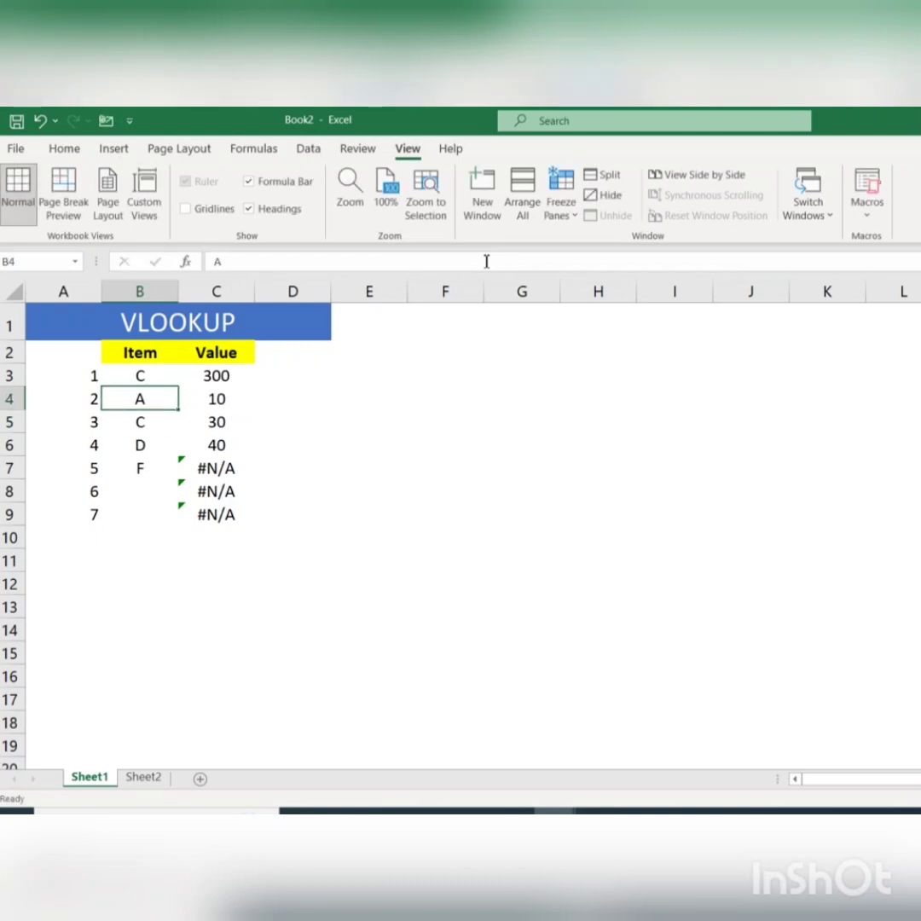
text(G)
key(Return)
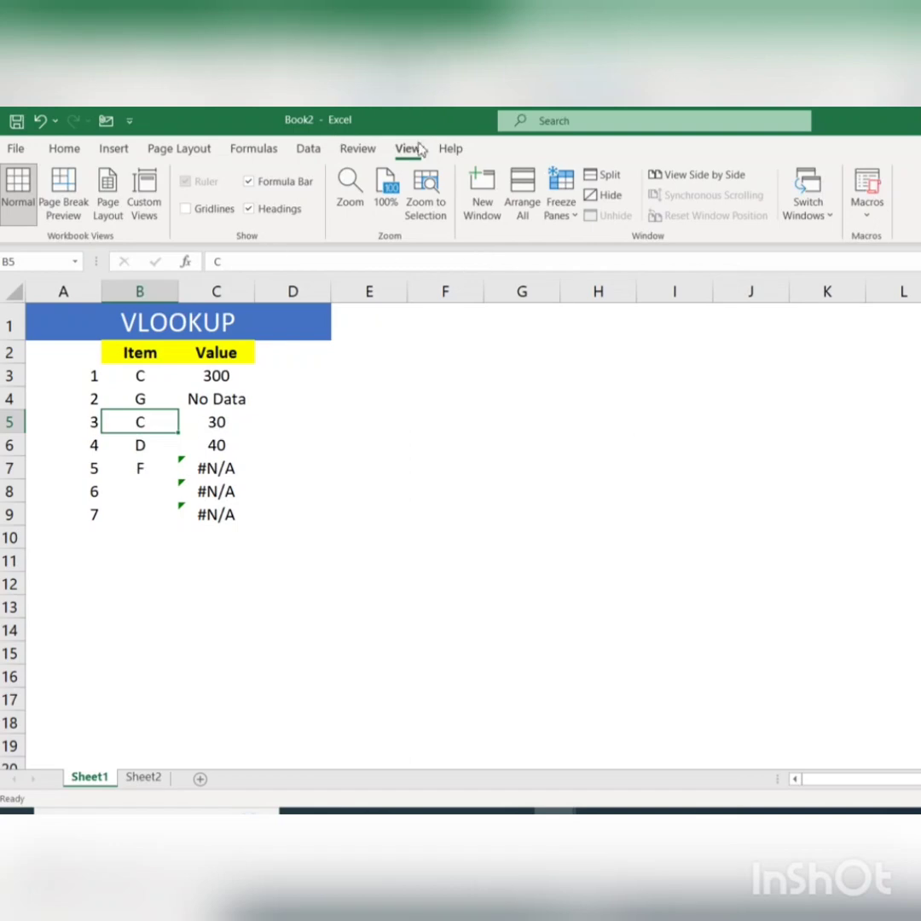
click(220, 401)
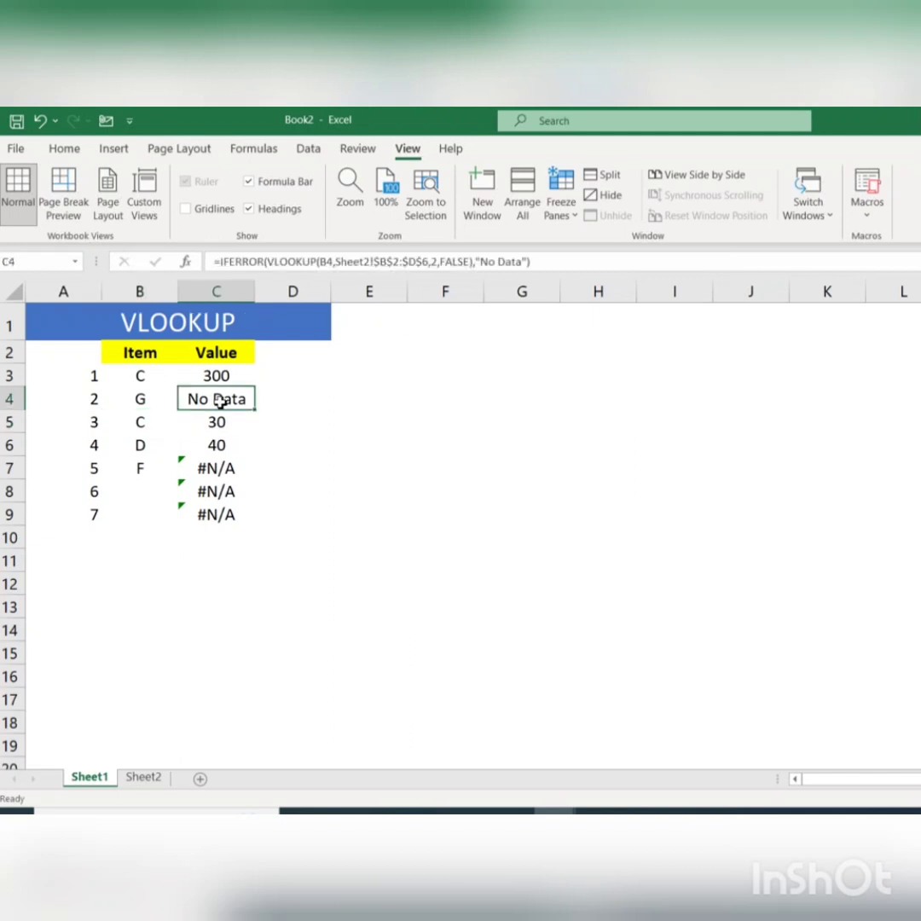